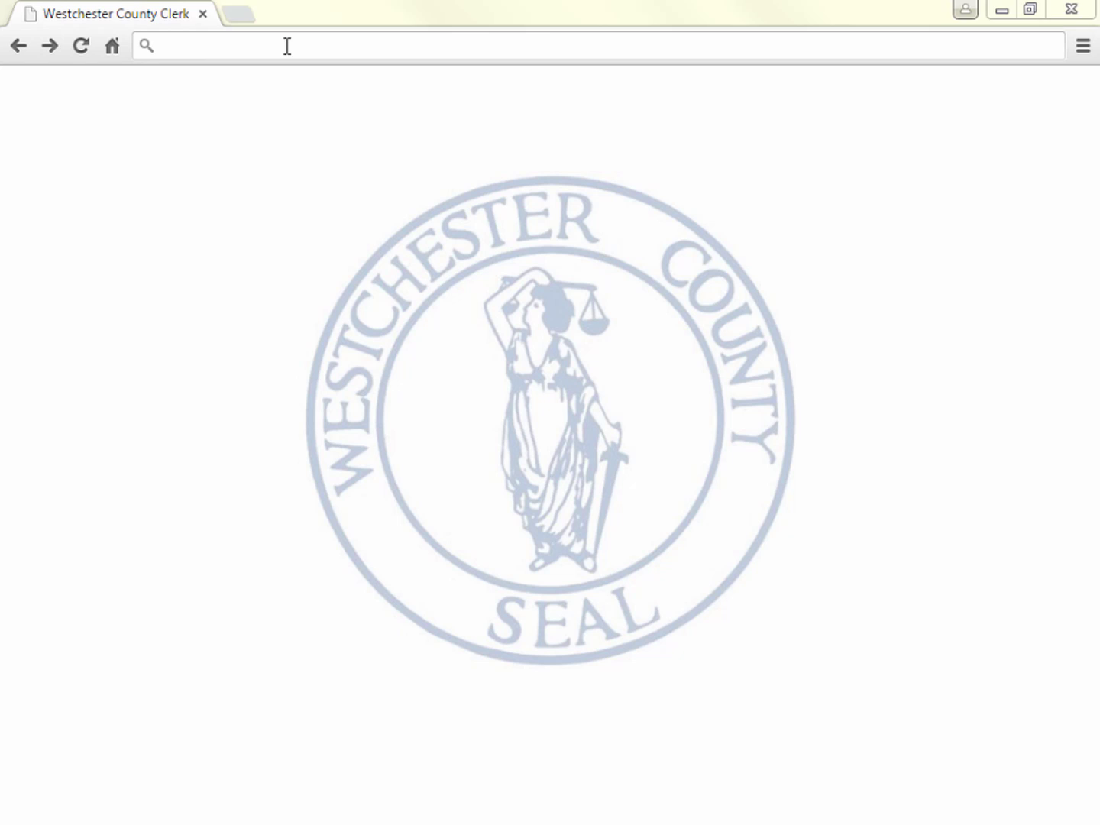
- Open the PREP login page at prep.westchesterclerk.com
click(287, 46)
text(prep.west)
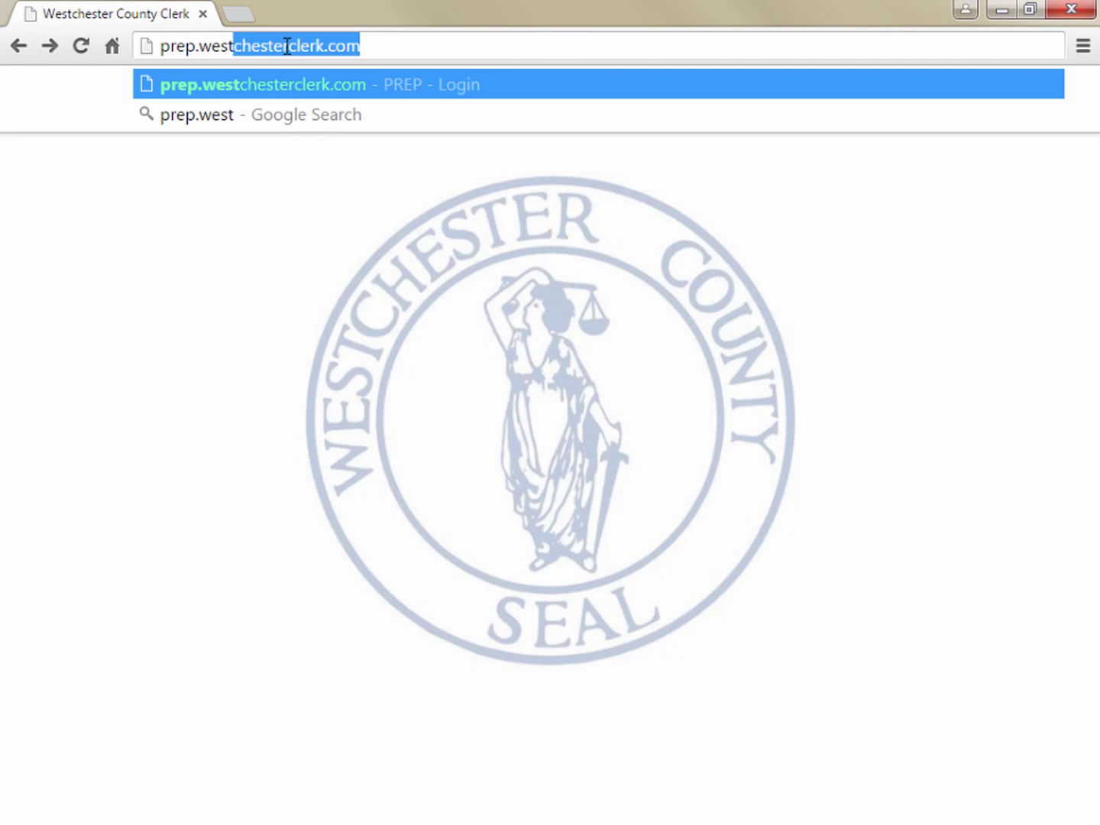
text(chesterclerk.com)
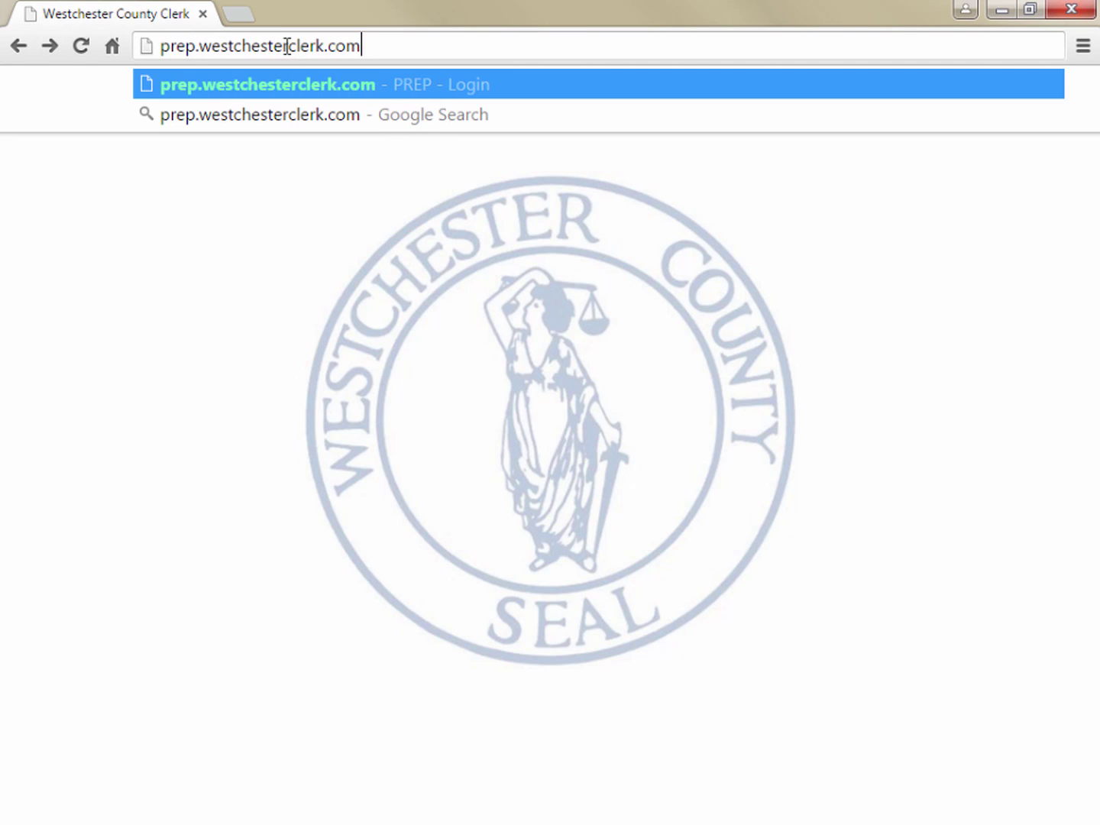
key(Return)
- Sign in as a registered user with the user ID and account password
text(JohnQ)
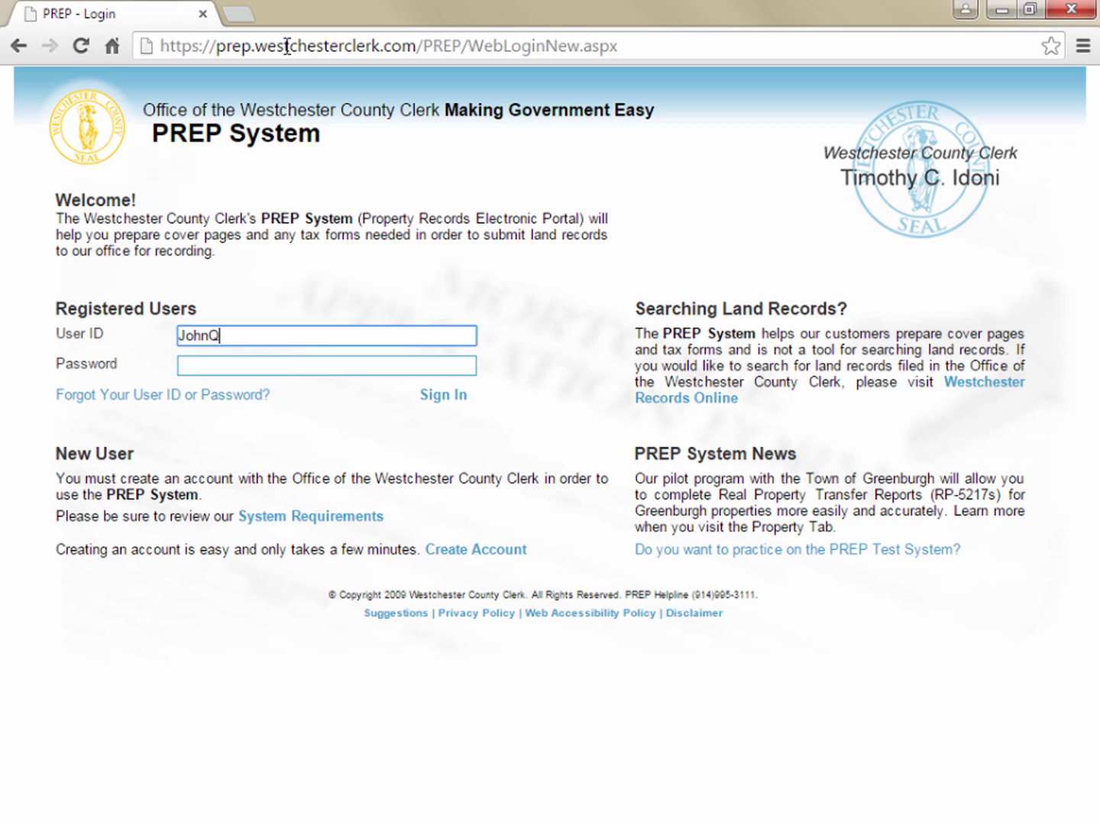
text(Public)
key(Tab)
text(********)
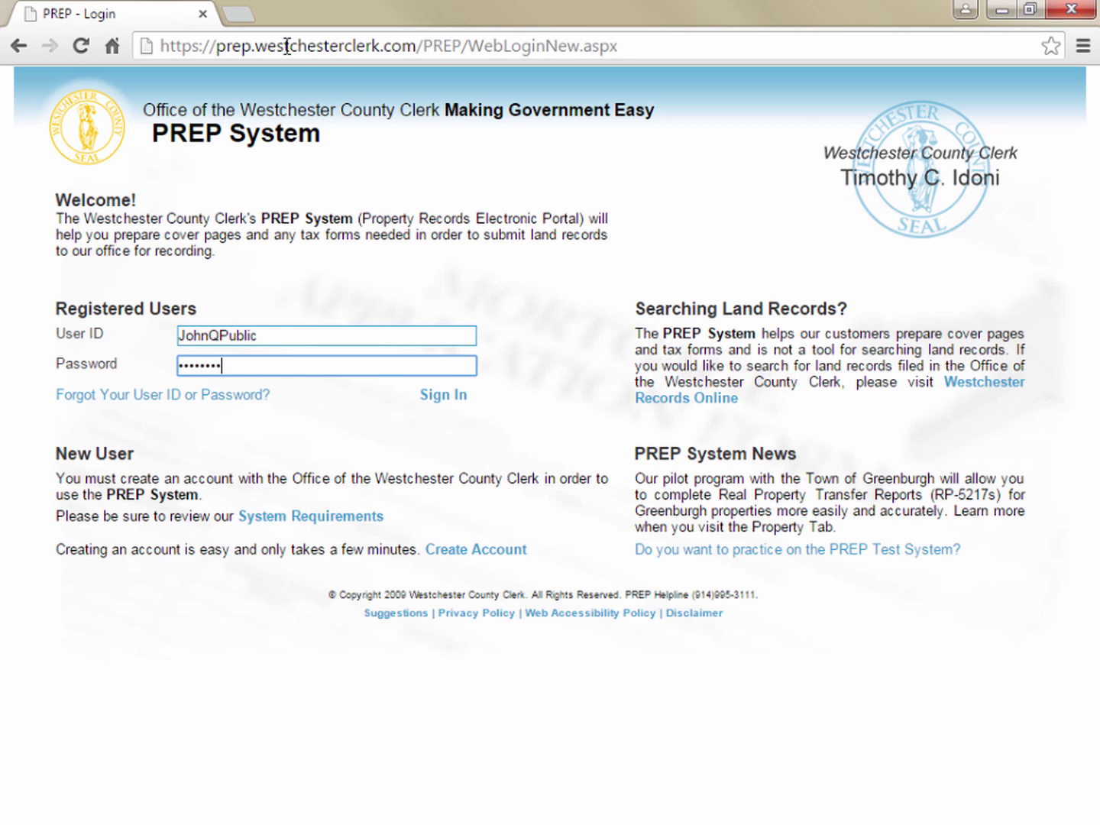
key(Return)
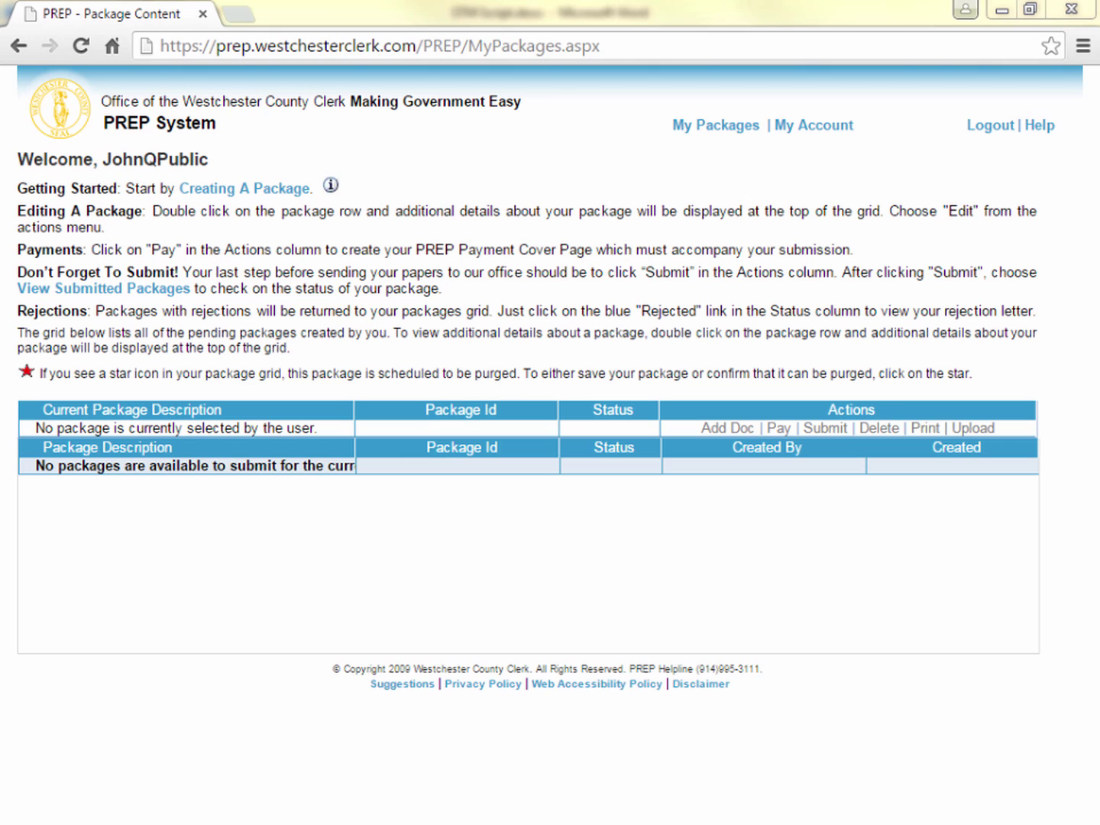
- Create a package named "Simpsons Satisfaction" and add a Satisfaction of Mortgage (STM) document to it
click(251, 192)
text(Sim)
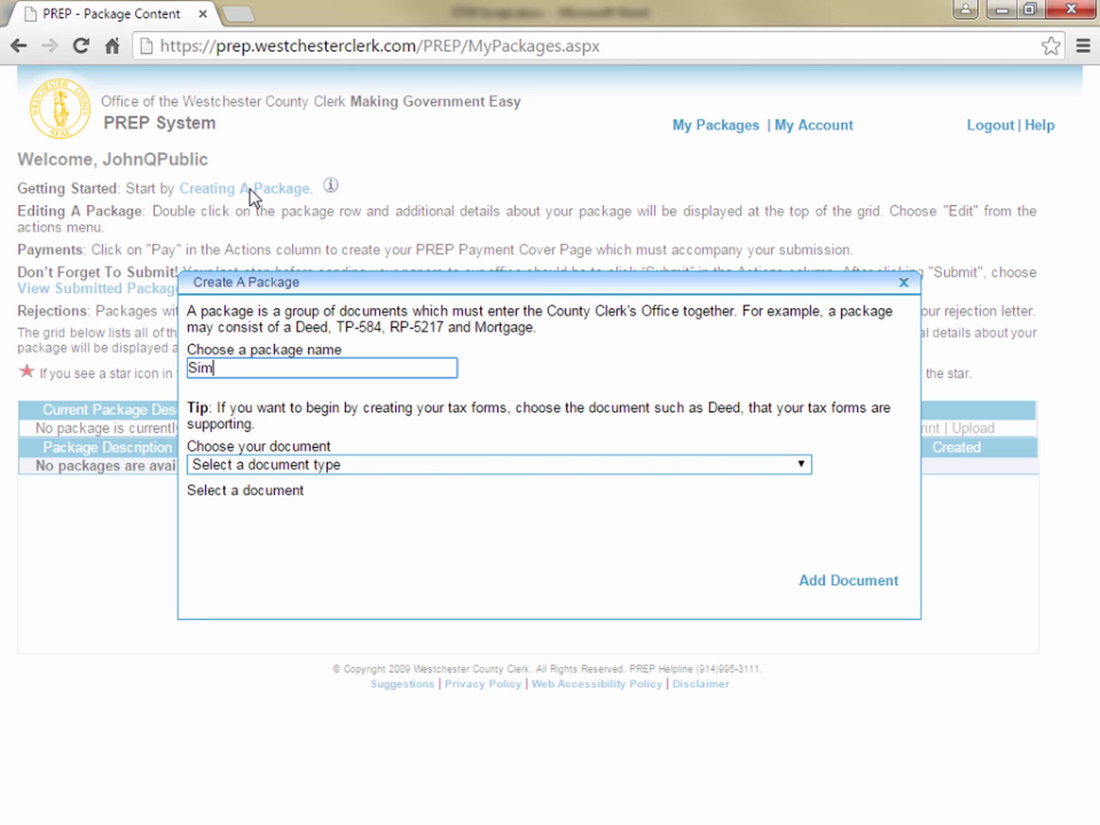
text(psons Satisfaction)
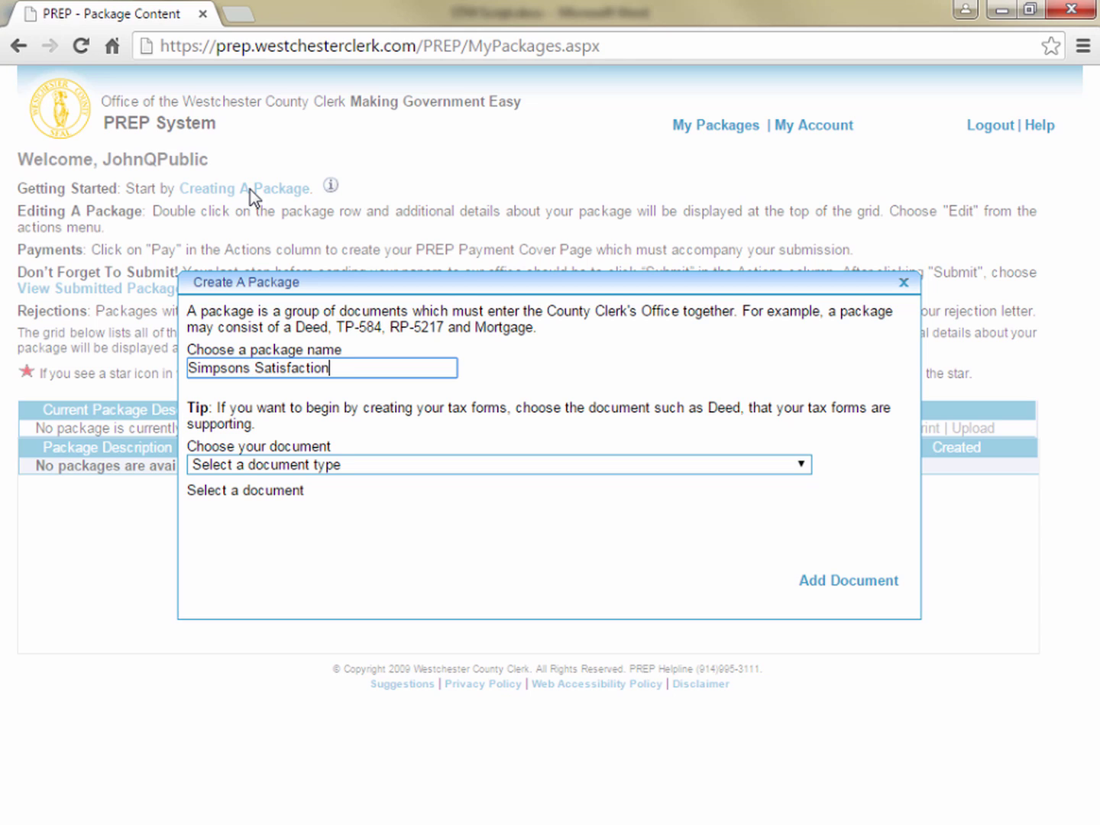
click(801, 465)
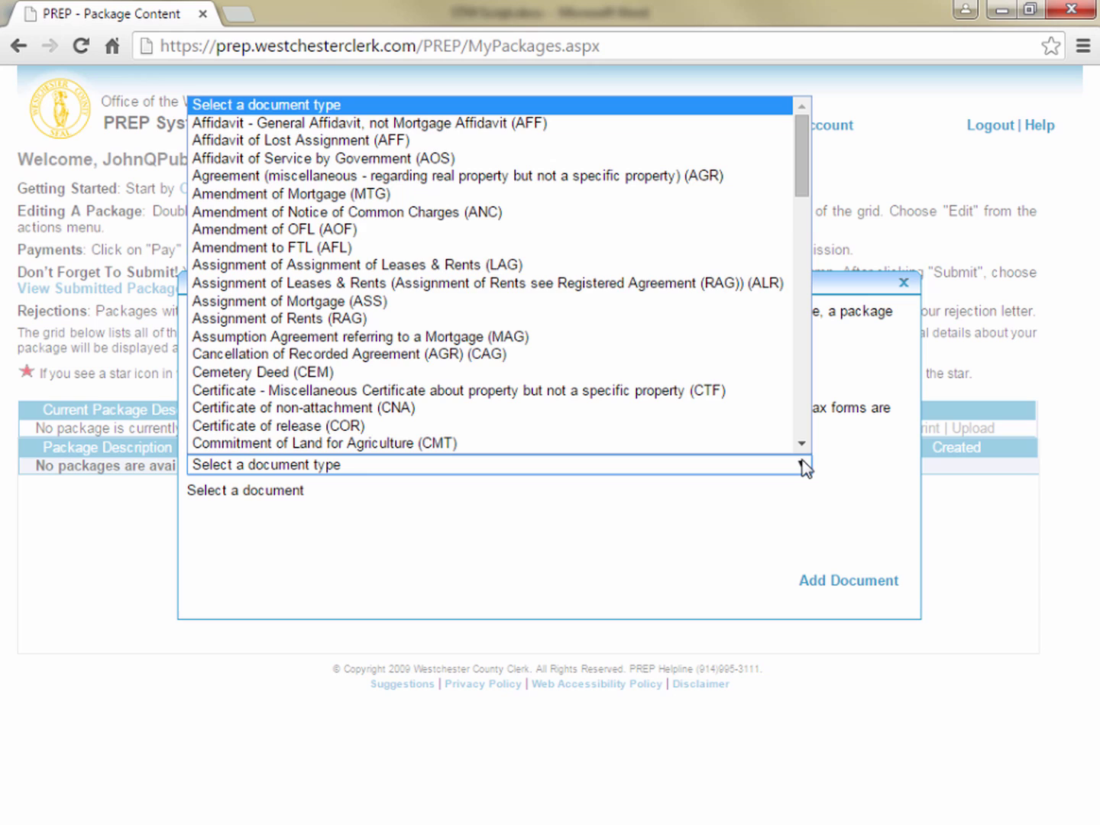
scroll(798, 446, down, 20)
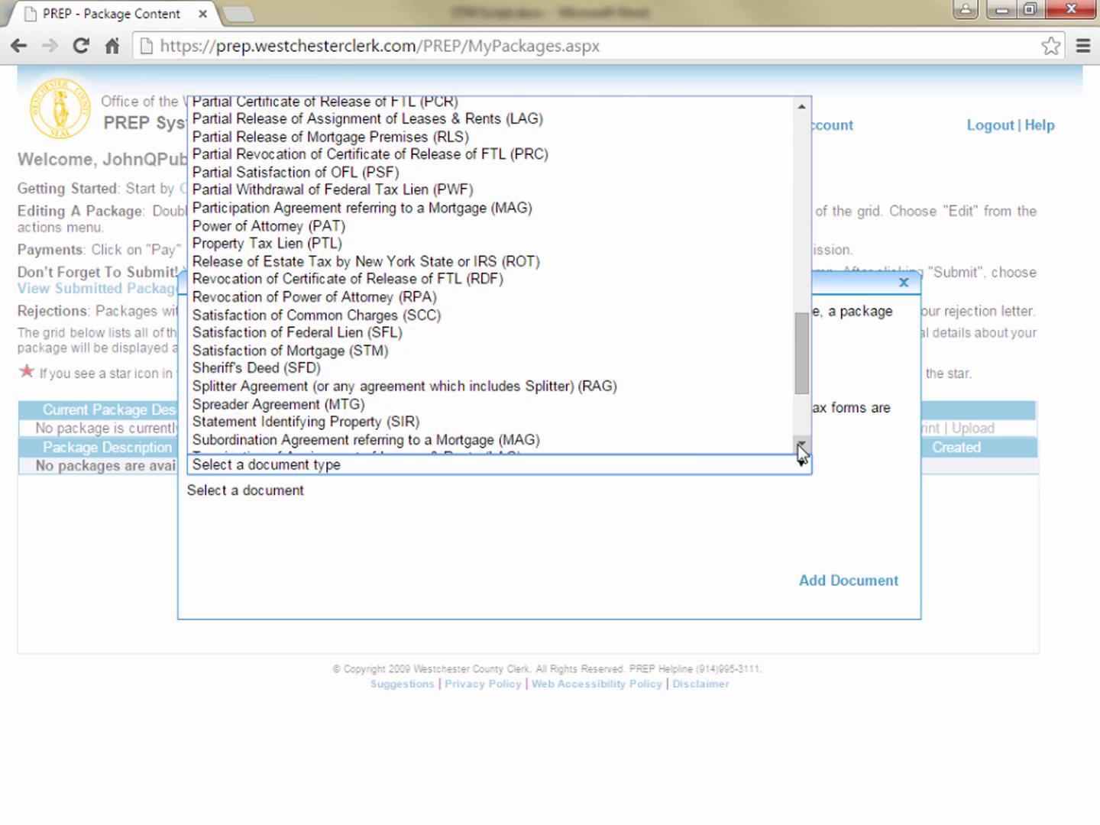
click(480, 352)
click(835, 587)
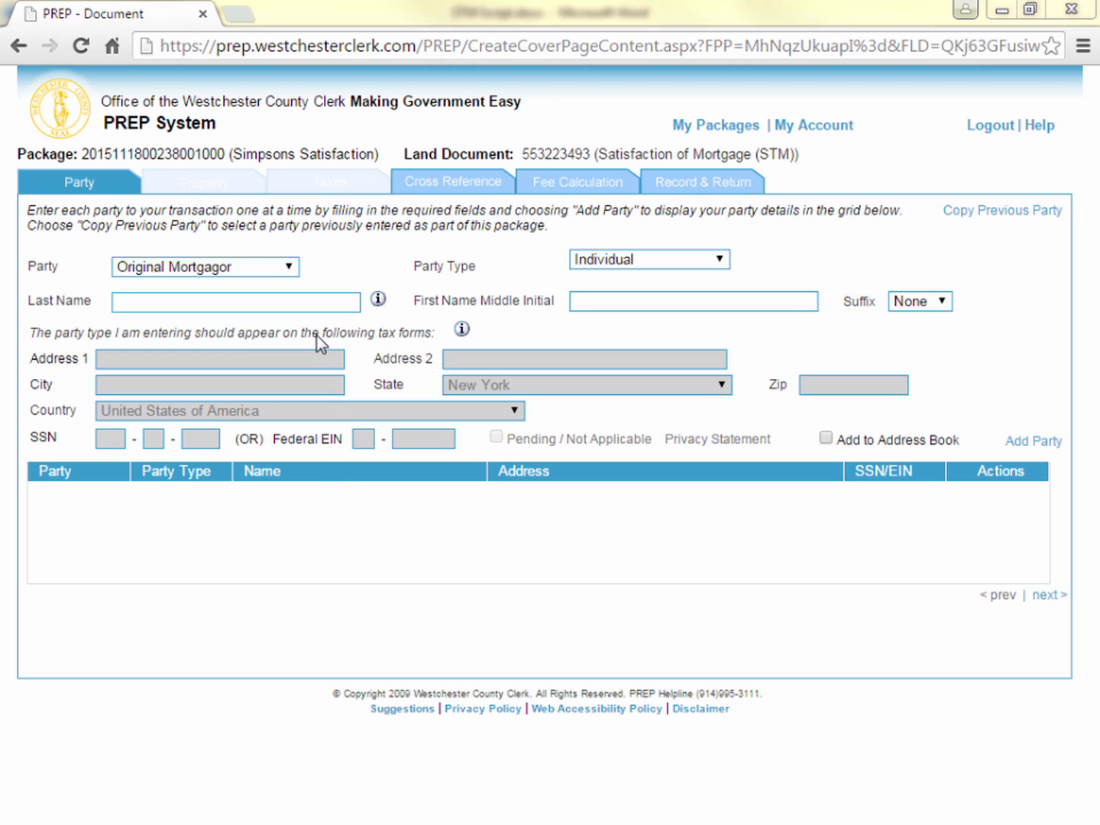
- Add the first Original Mortgagor as an individual, entering the person's last name, first name and middle initial
click(314, 301)
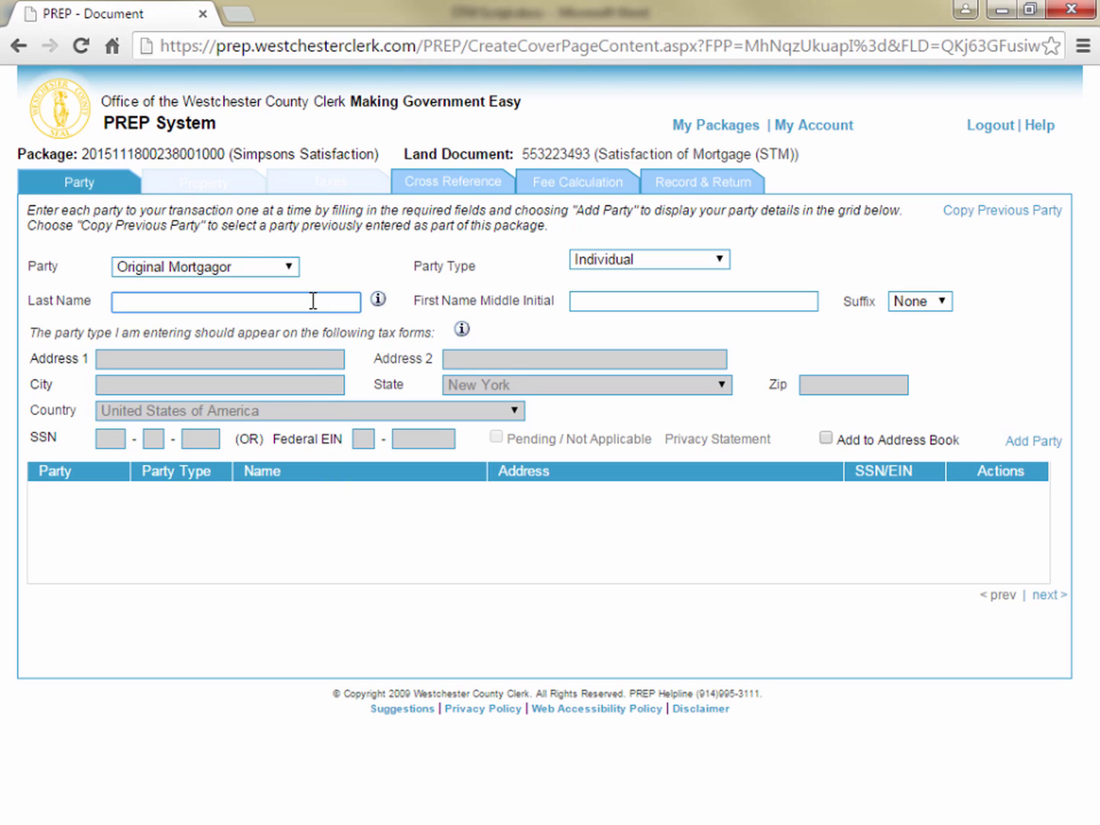
text(simpson)
key(Tab)
text(home)
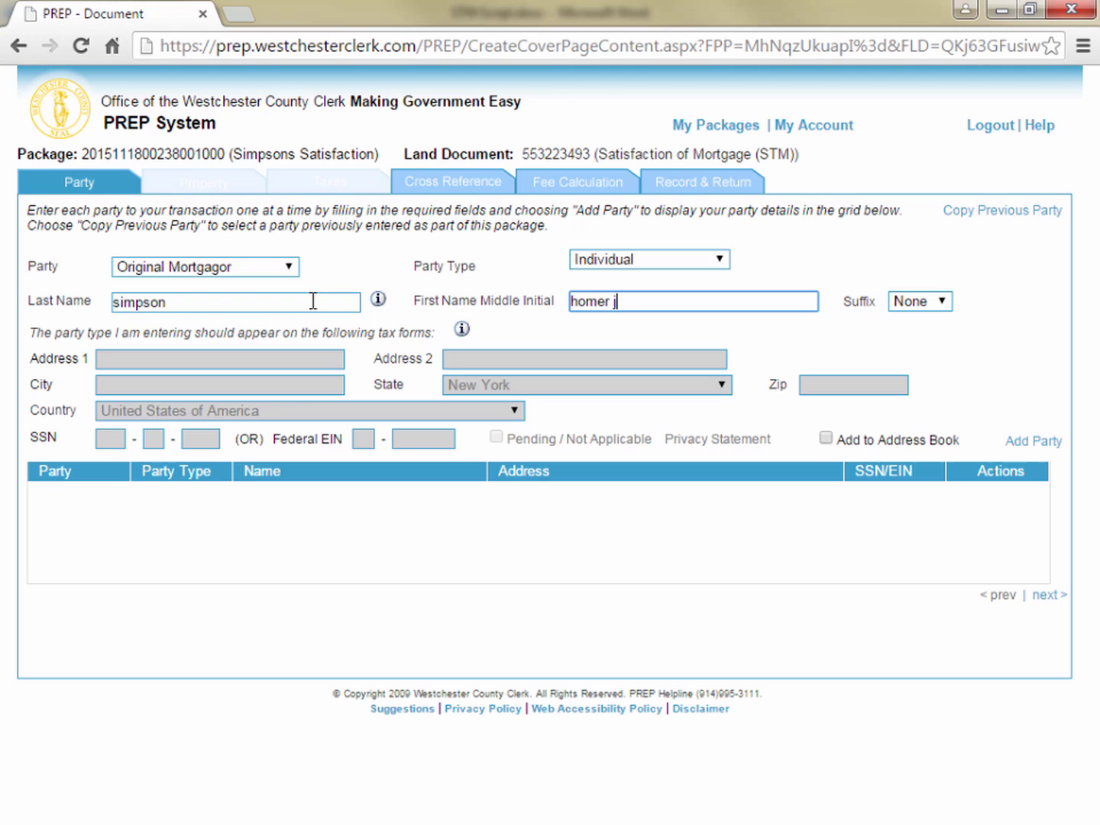
click(1017, 446)
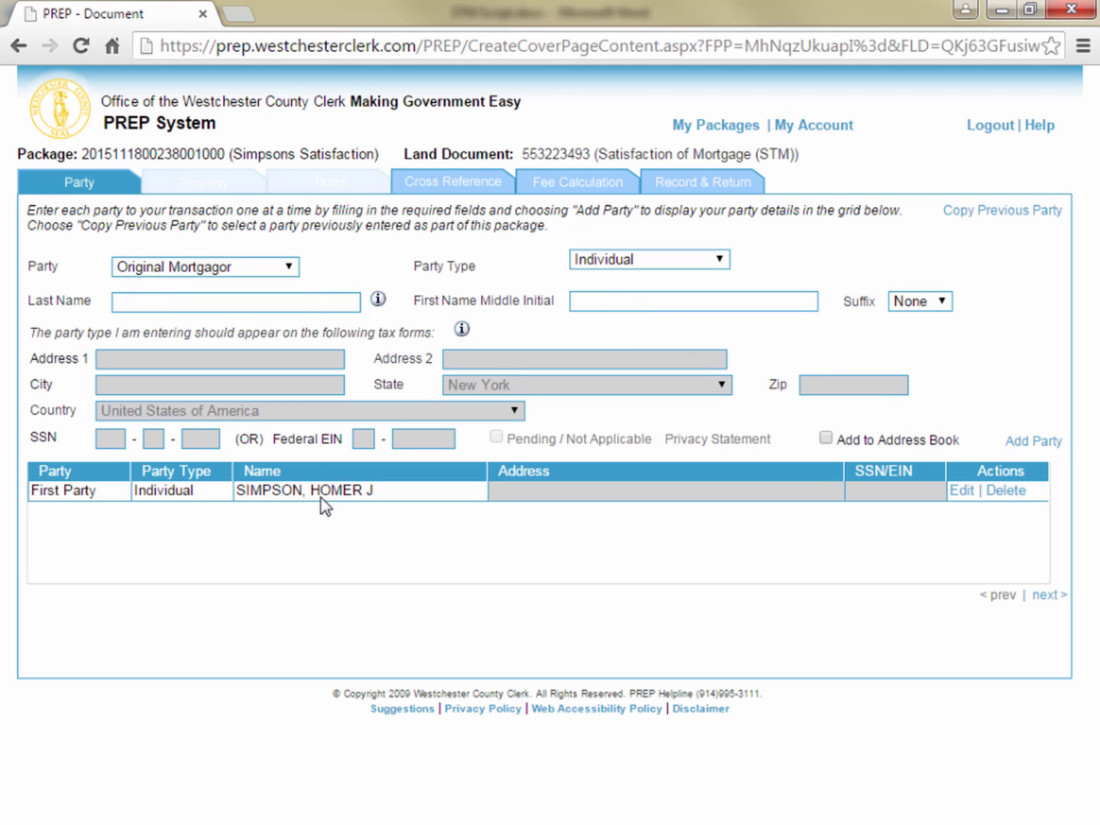
- Add a second individual Original Mortgagor, entering only the person's last and first name
click(237, 310)
text(Simpson)
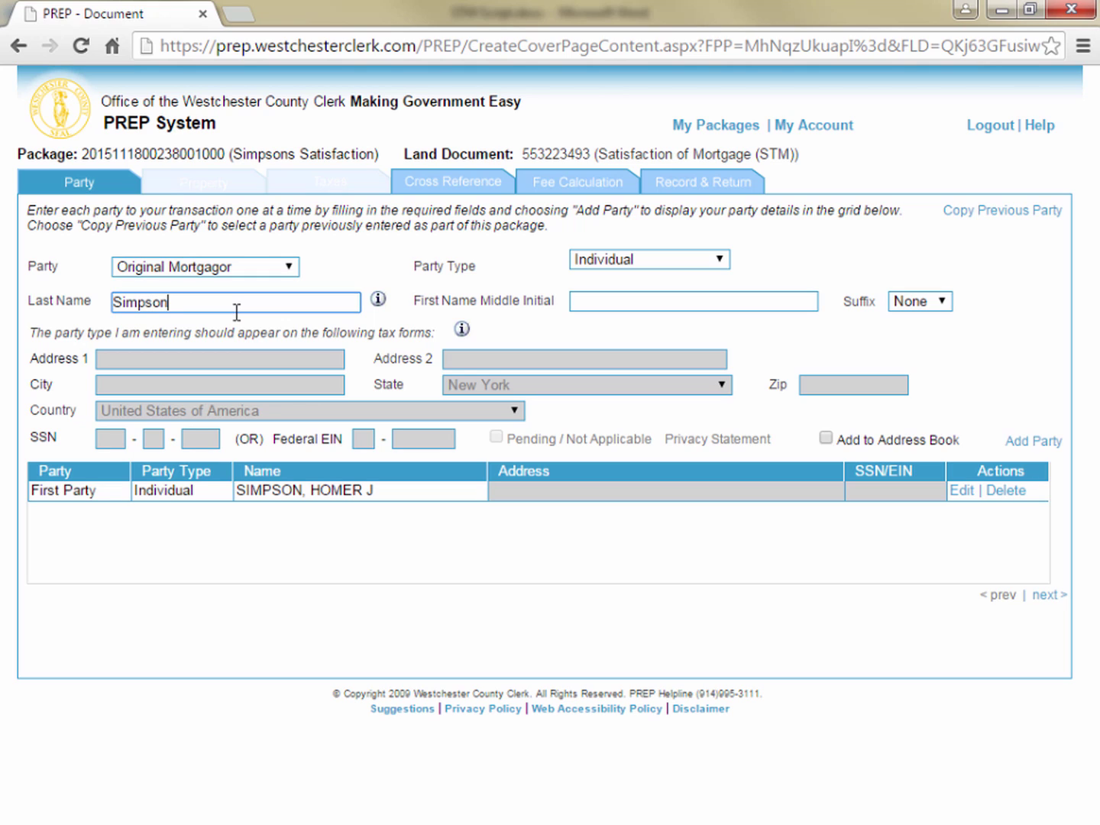
key(Tab)
text(Mar)
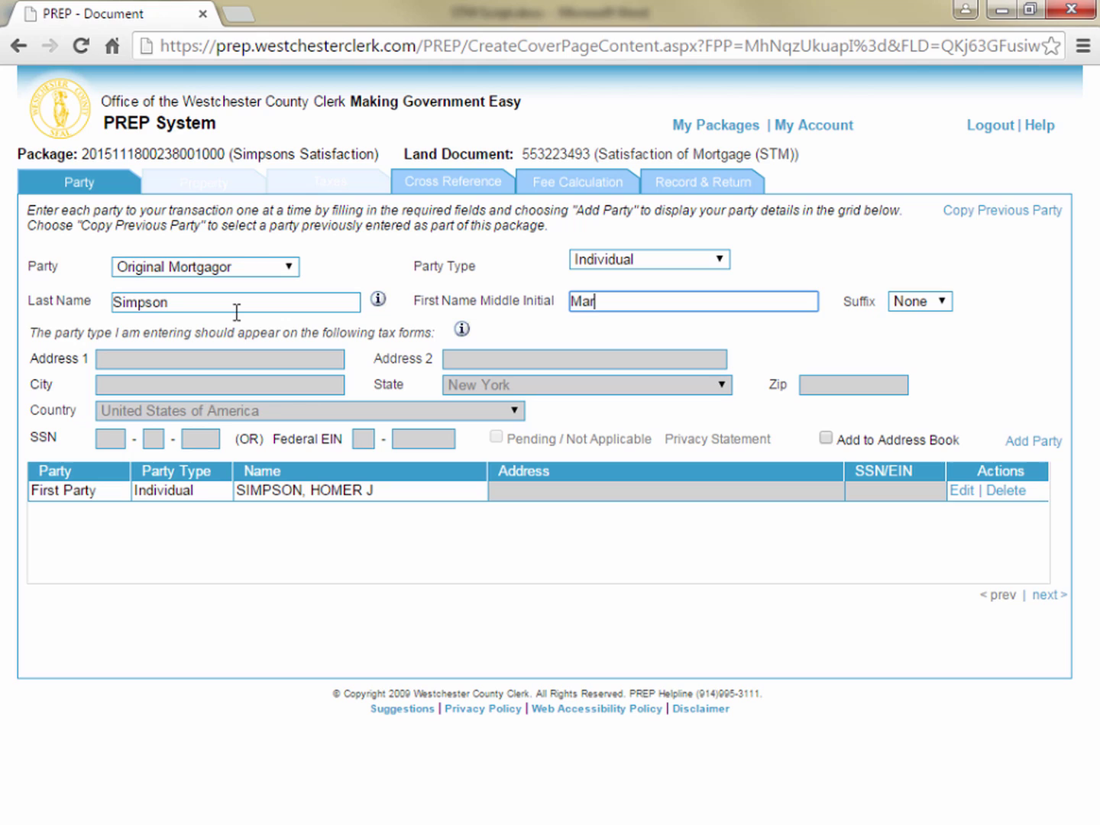
text(jorie)
click(1026, 447)
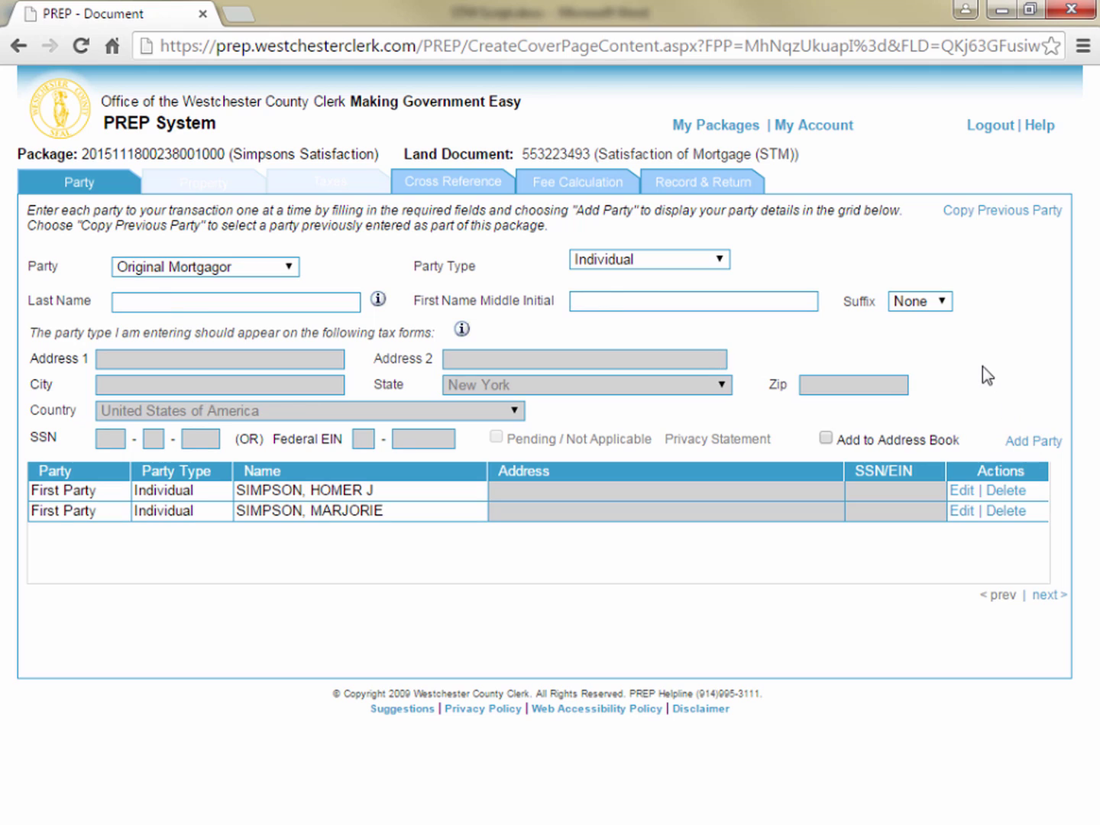
- Add First National Bank of Springfield as the Original Mortgagee with party type Other
click(292, 272)
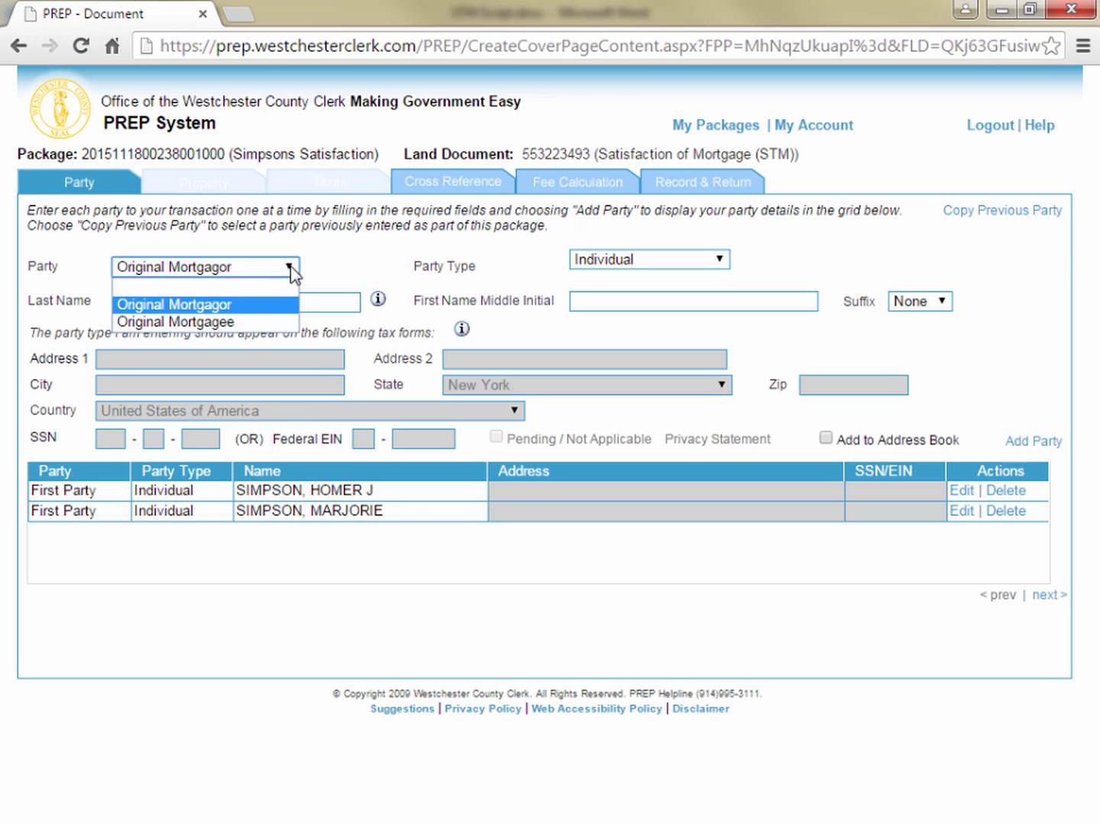
click(261, 322)
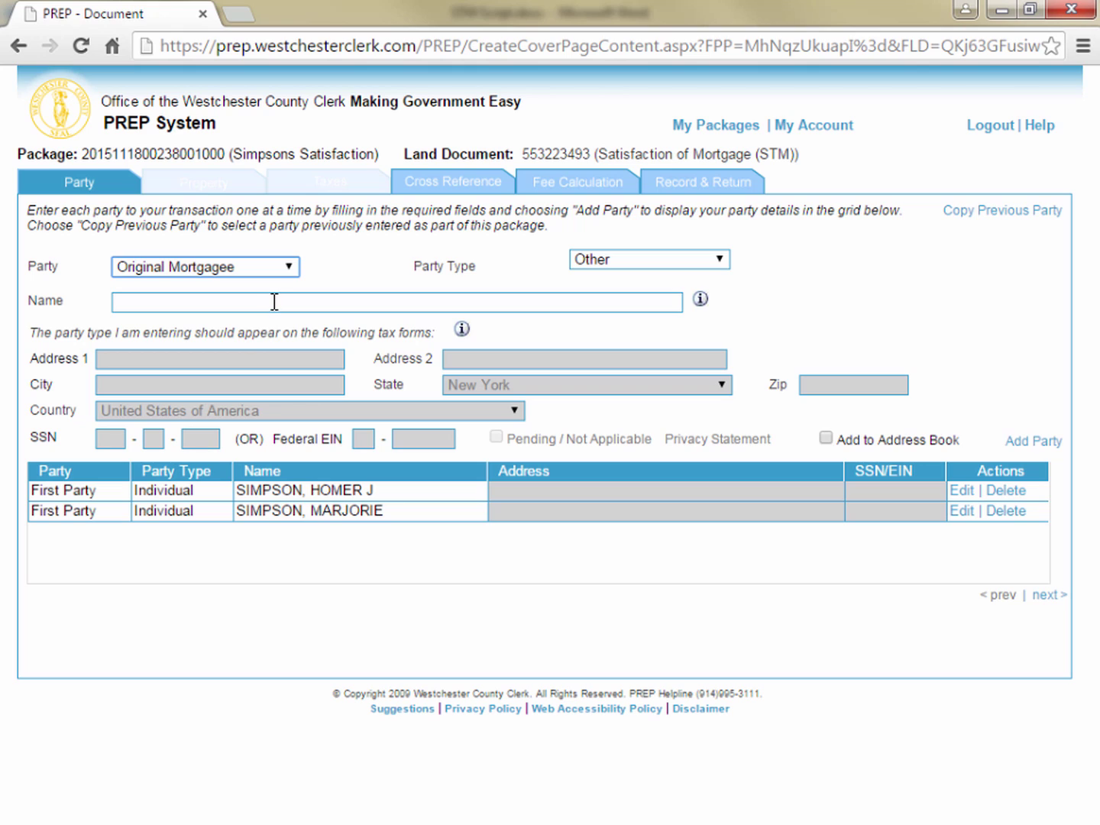
click(274, 302)
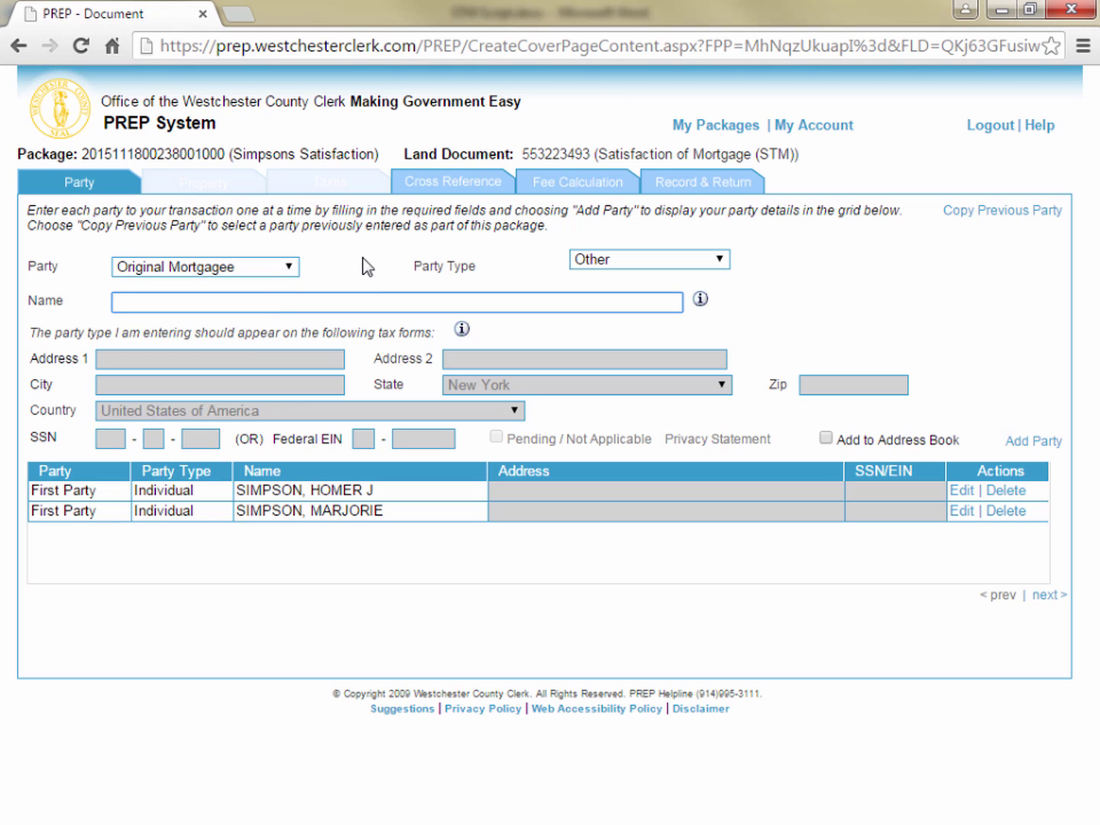
text(First National Bank )
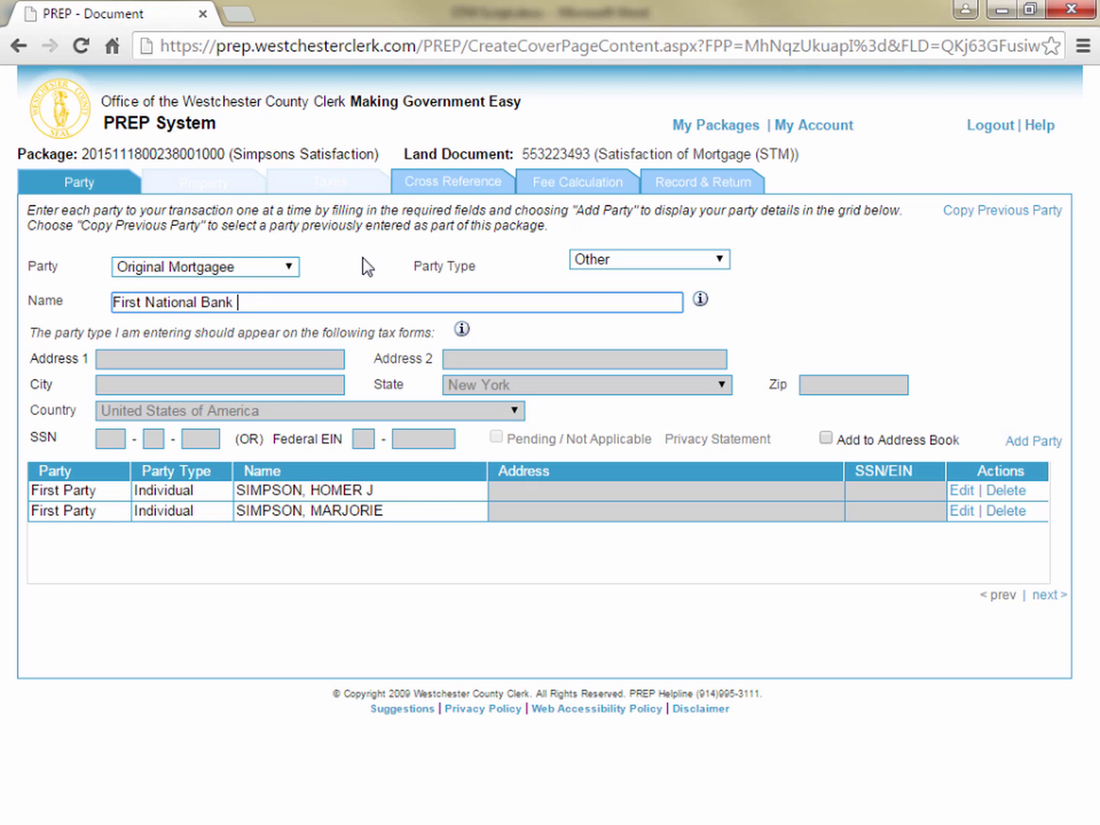
text(of Springfield)
click(1029, 443)
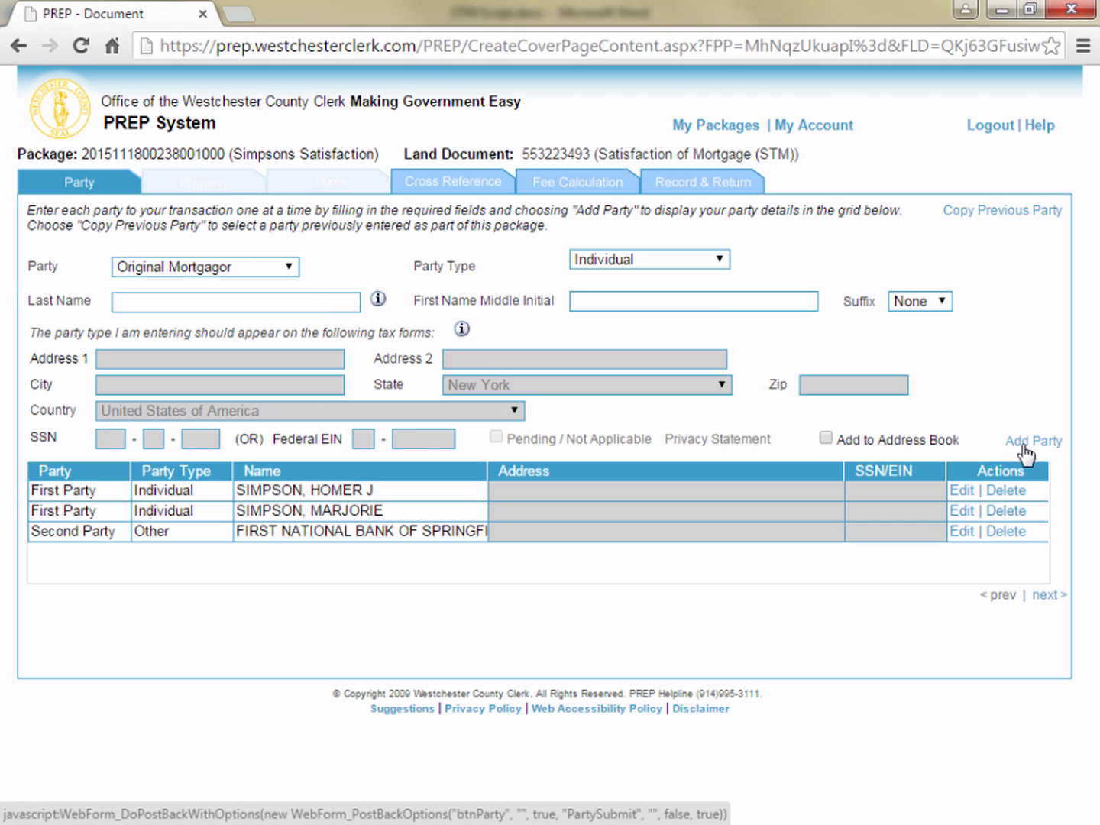
- Edit the second mortgagor's entry to add the middle initial B and update the party
click(969, 515)
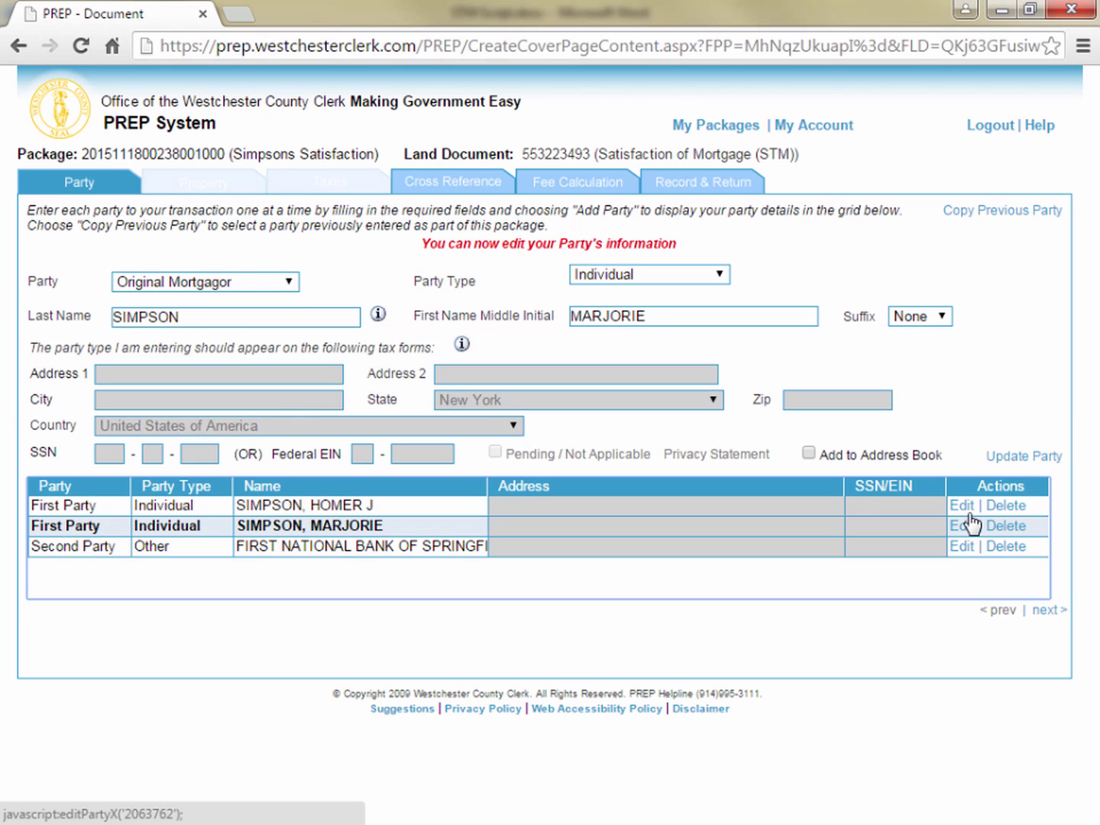
click(708, 319)
text(b)
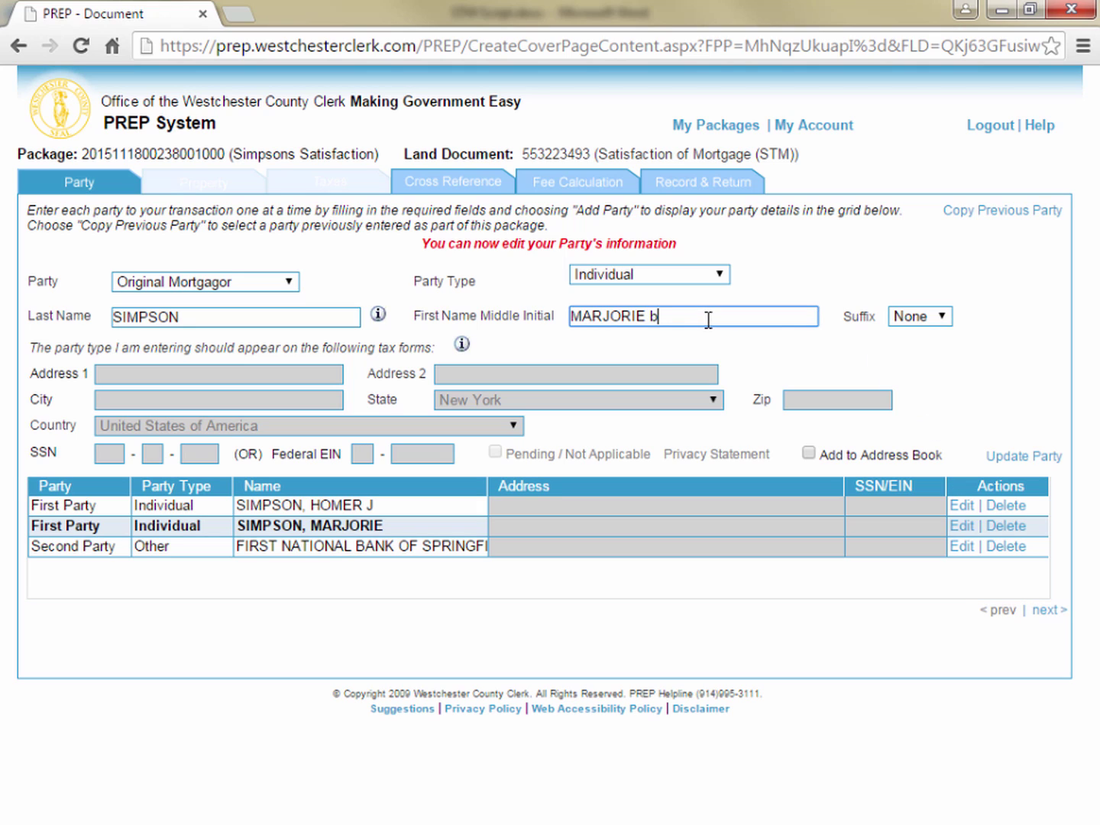
click(1036, 458)
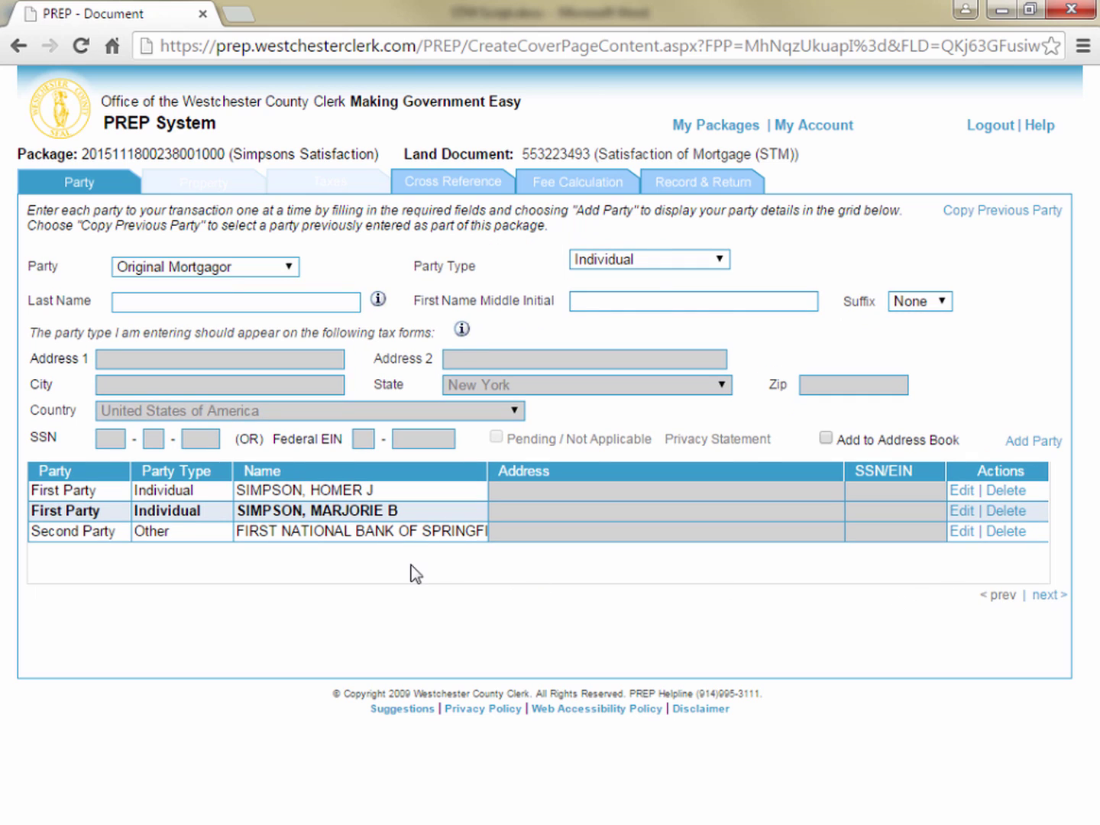
- Proceed to the cross references and add the Mortgage (MTG) recorded at liber 7380, page 746
click(1045, 596)
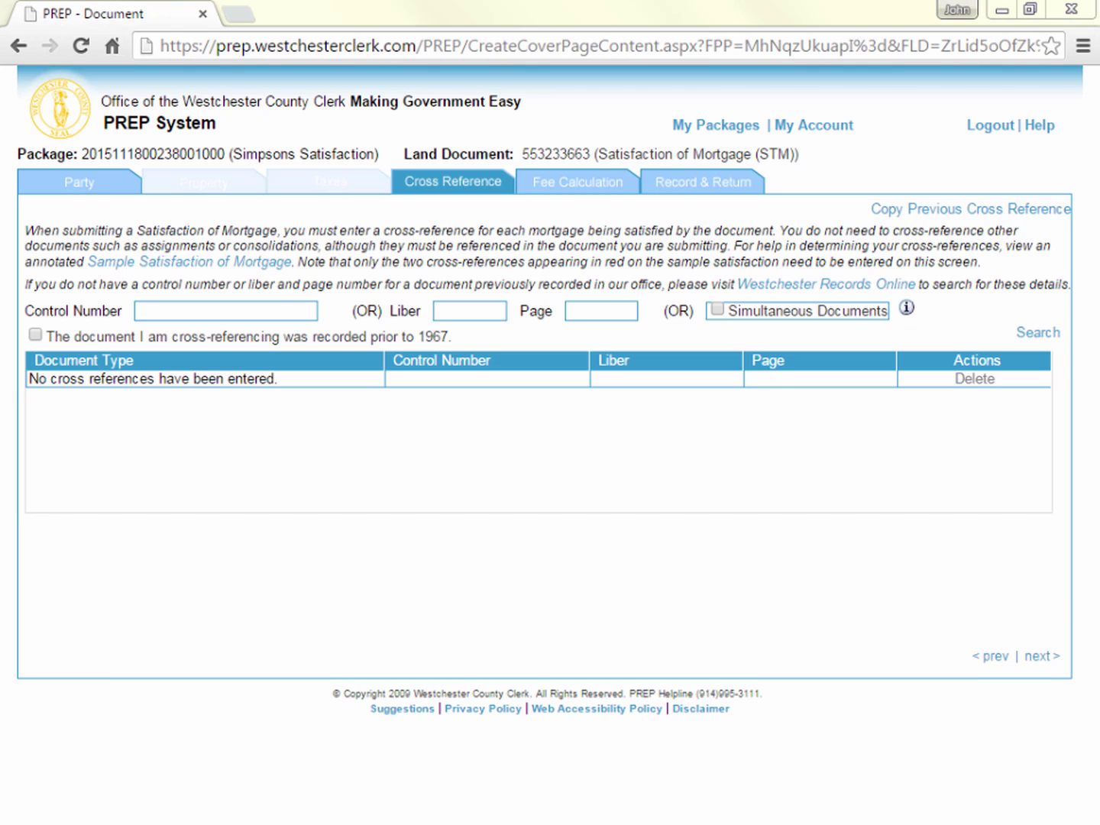
click(467, 311)
click(465, 314)
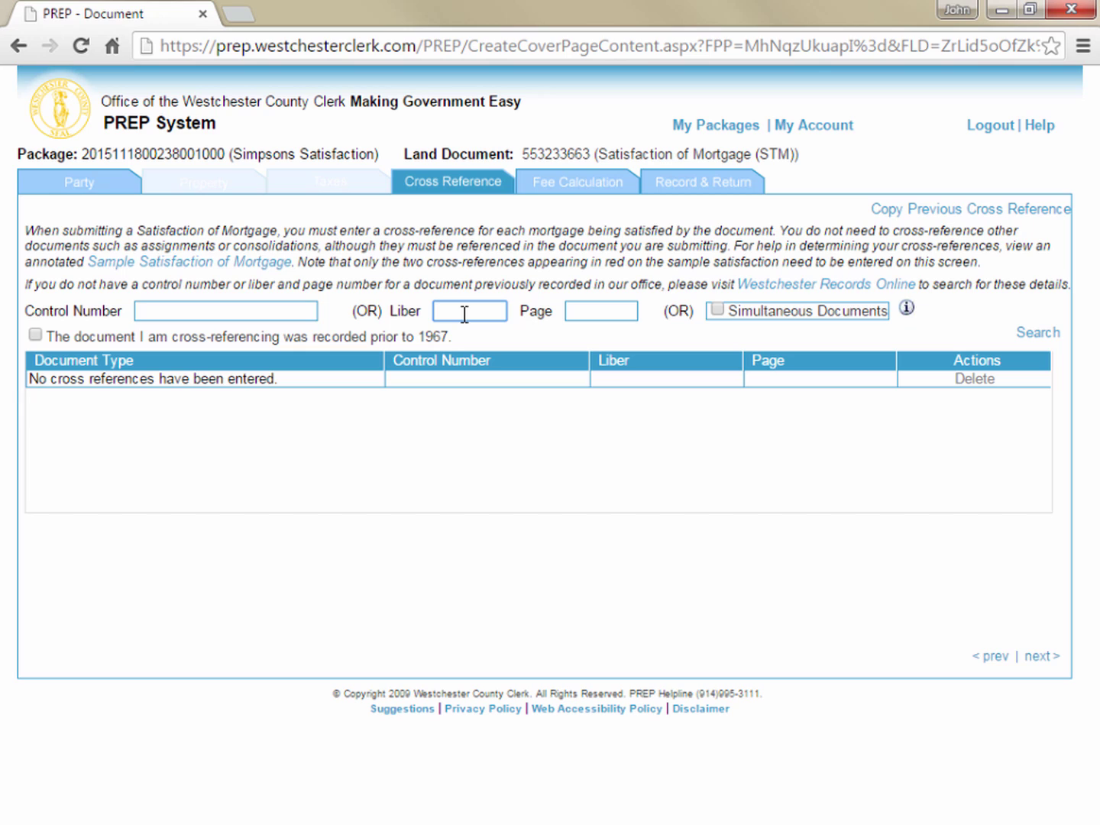
text(7380)
key(Tab)
text(746)
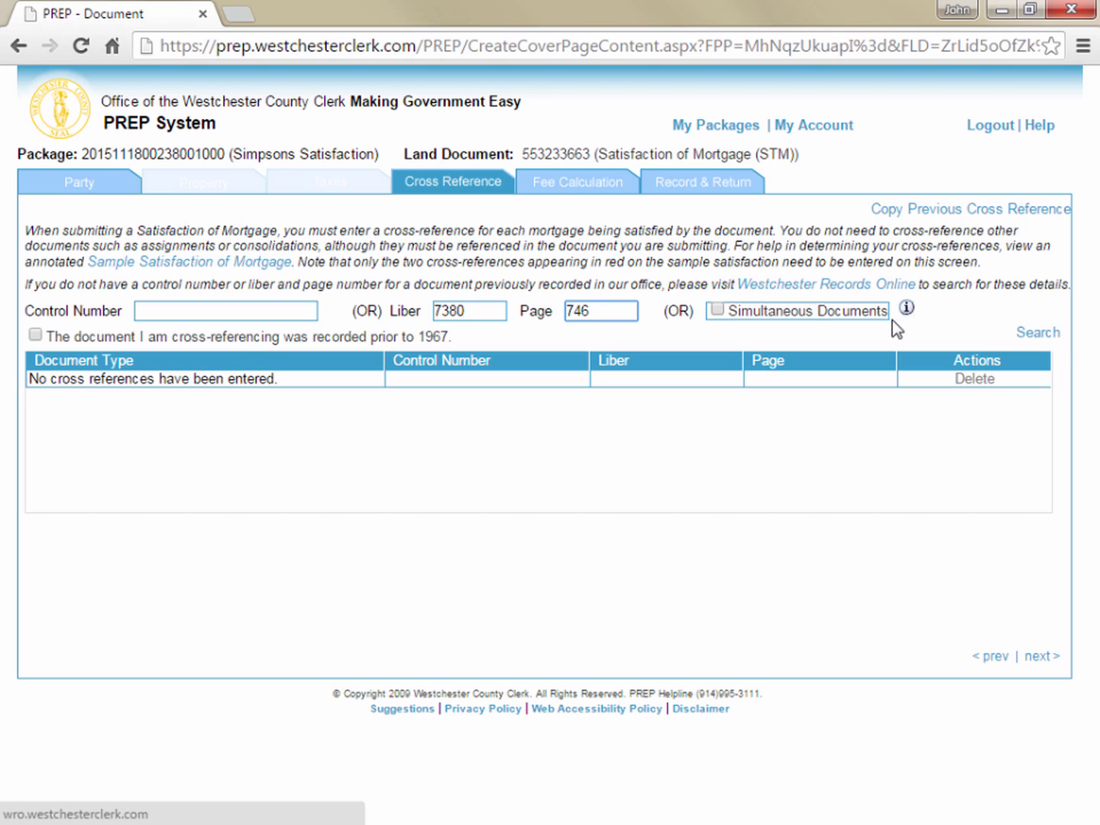
click(1055, 343)
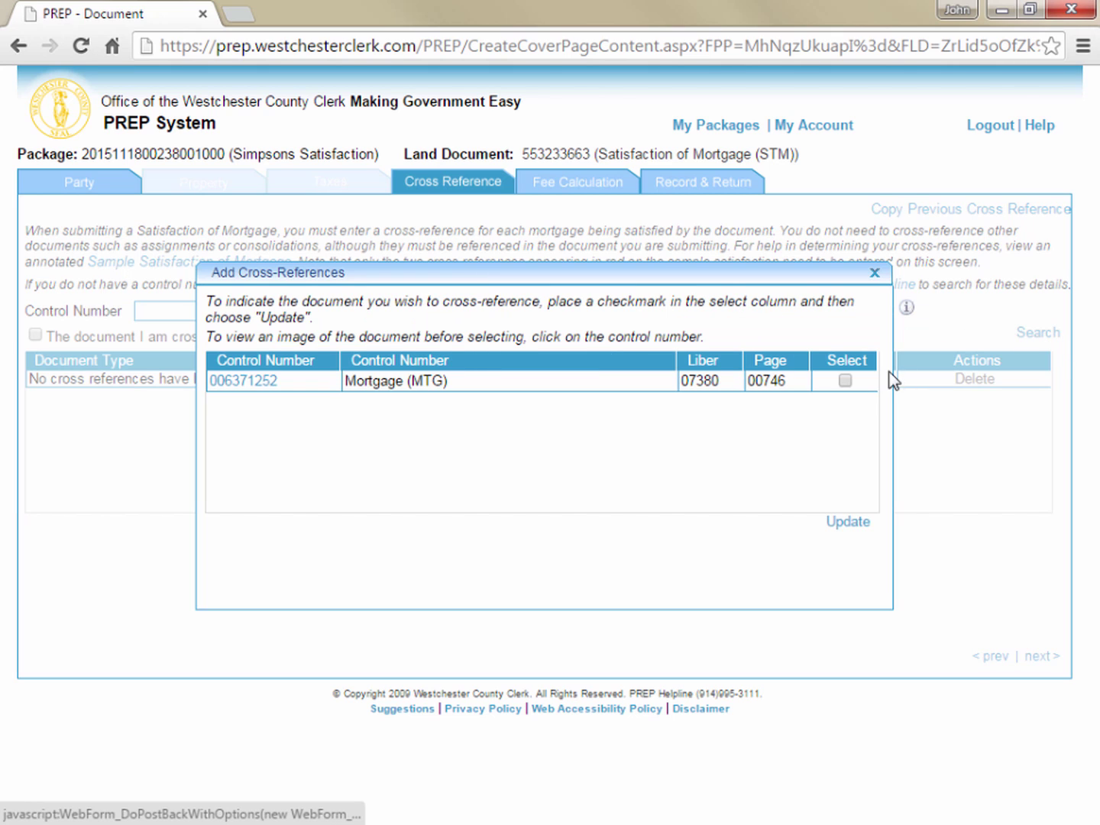
click(846, 381)
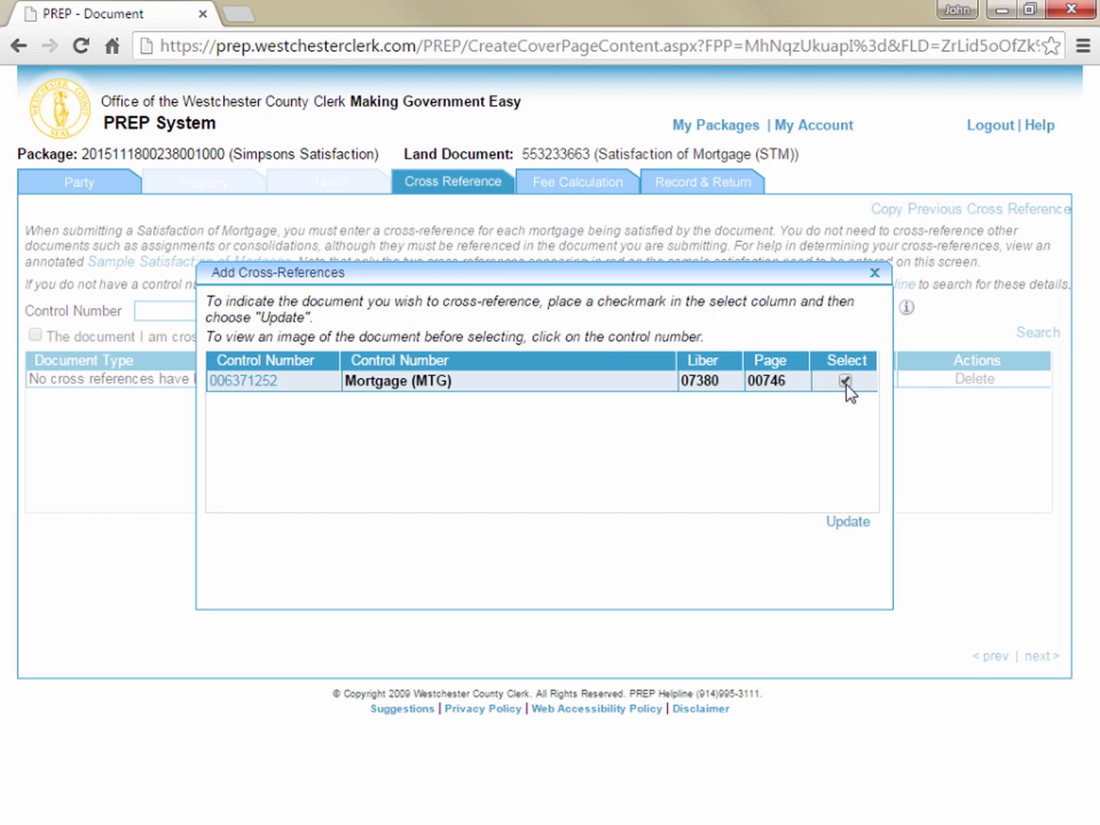
click(856, 521)
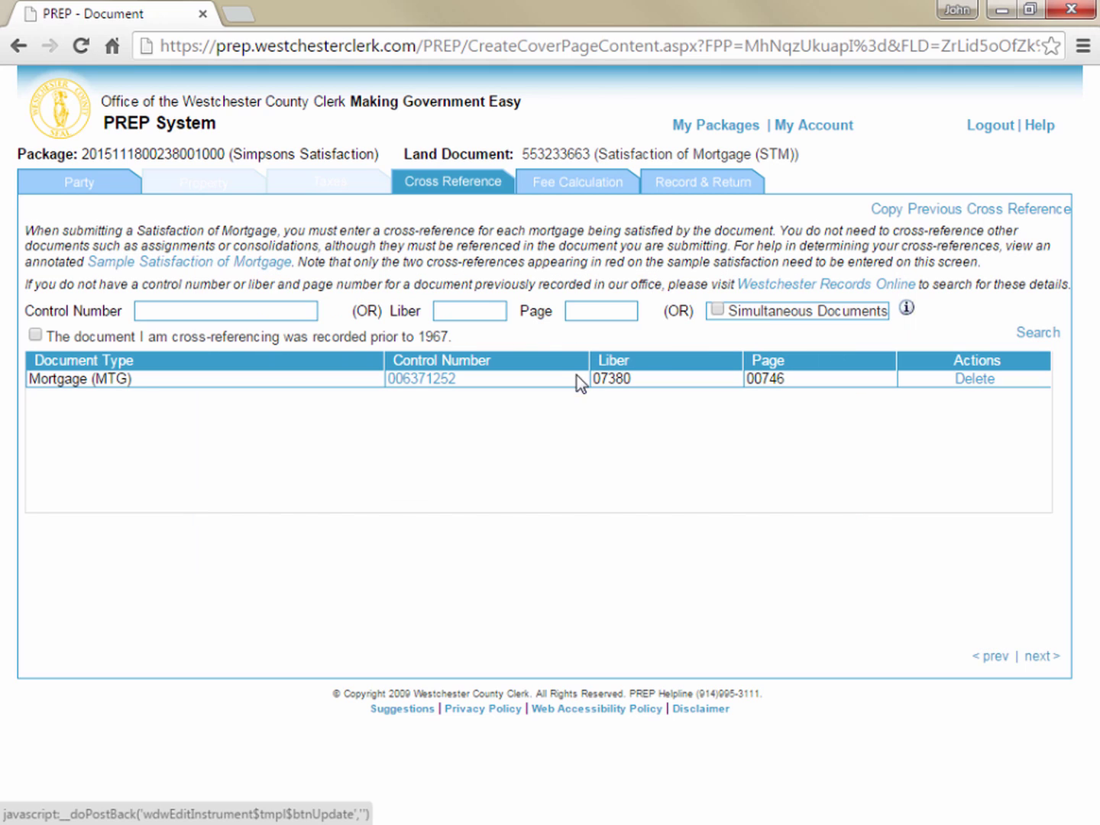
- Add the Mortgage (MTG) recorded at liber 7327, page 679 as a cross reference, checking its document image before updating
click(484, 313)
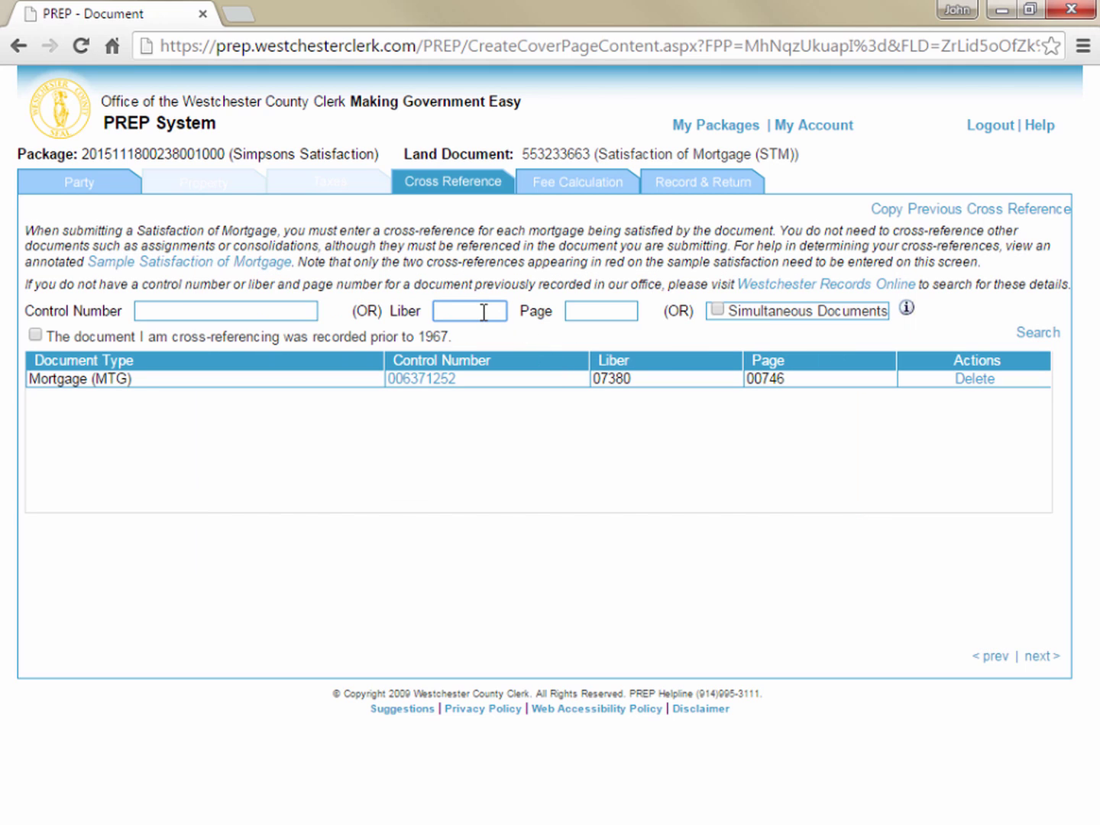
text(7327)
key(Tab)
text(6)
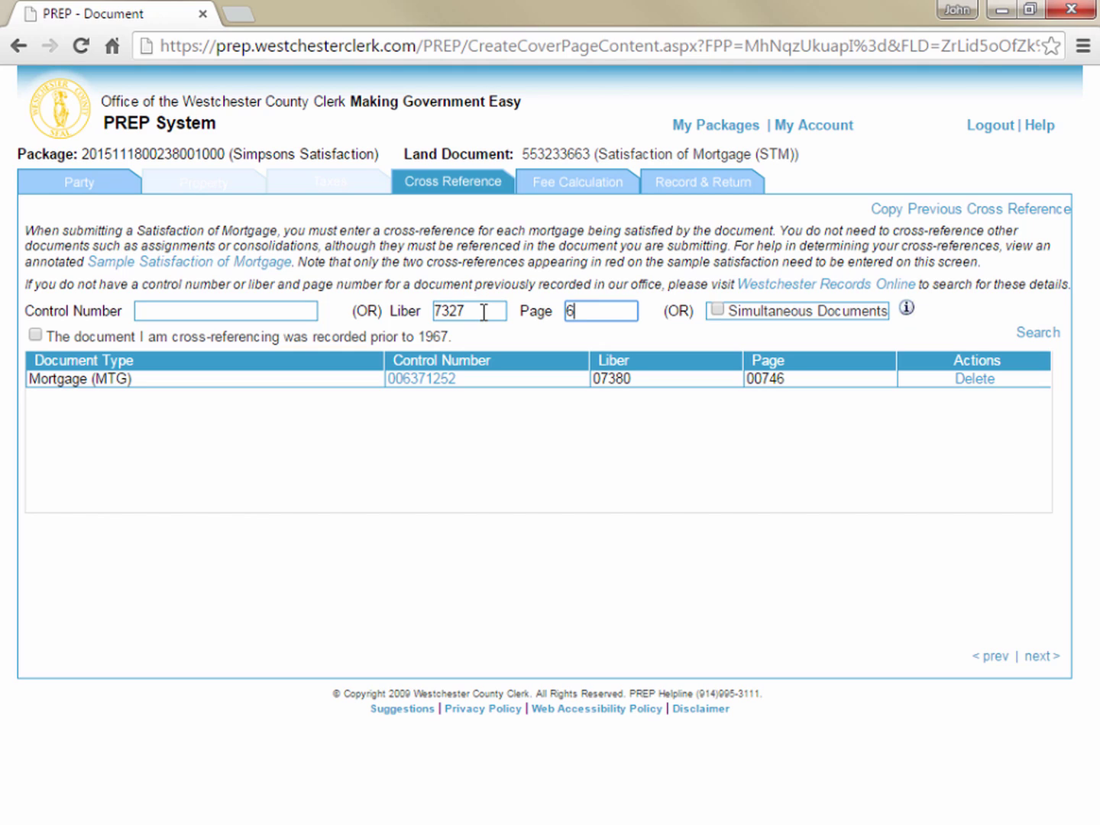
text(79)
click(1041, 334)
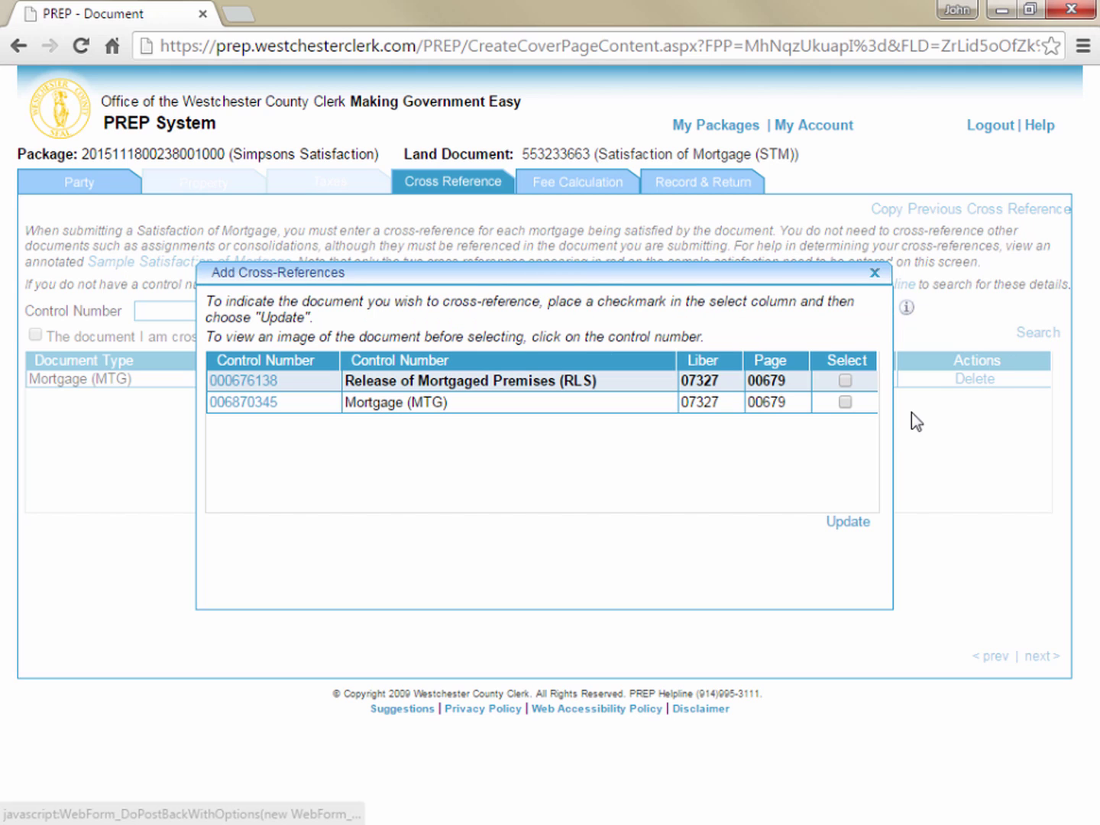
click(845, 402)
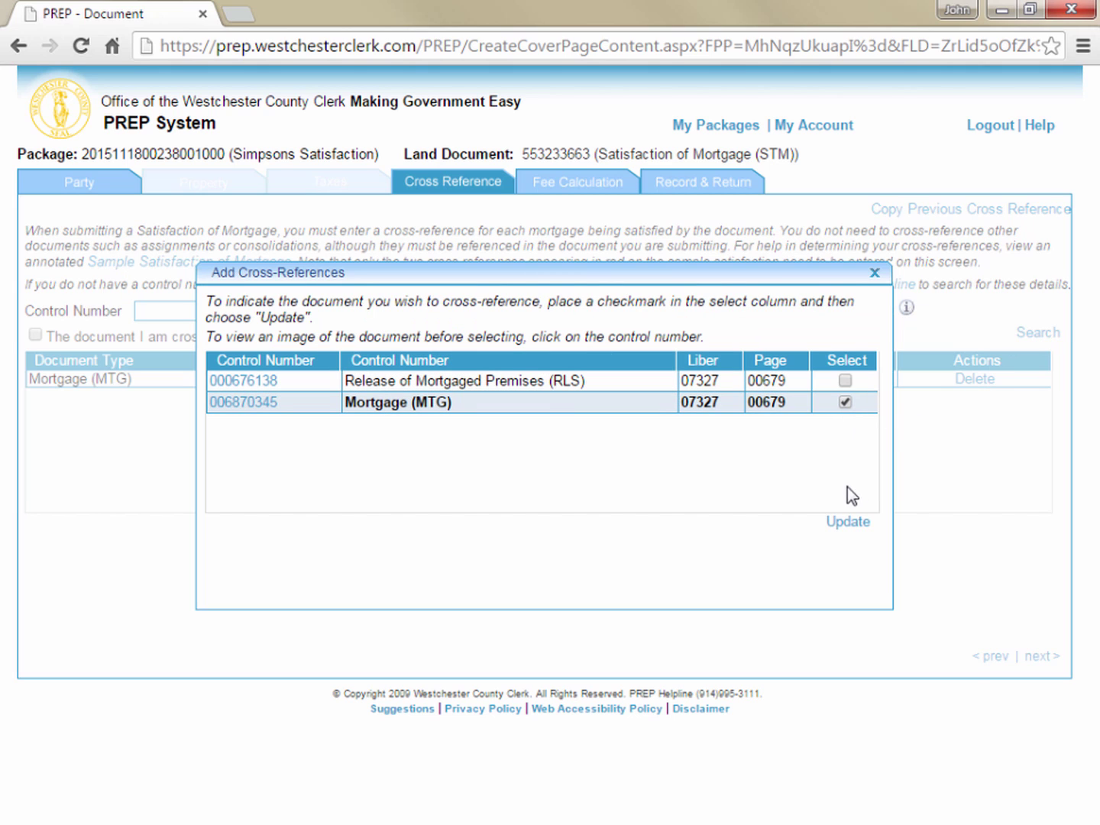
click(254, 403)
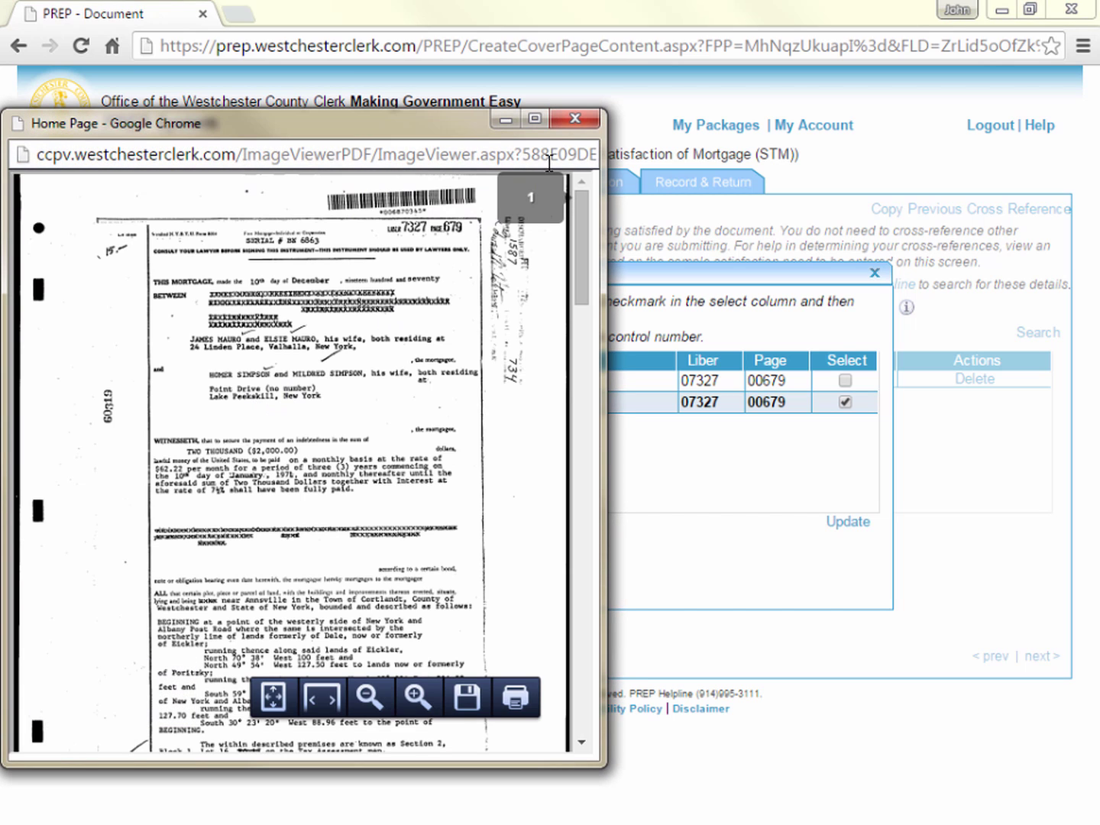
click(573, 121)
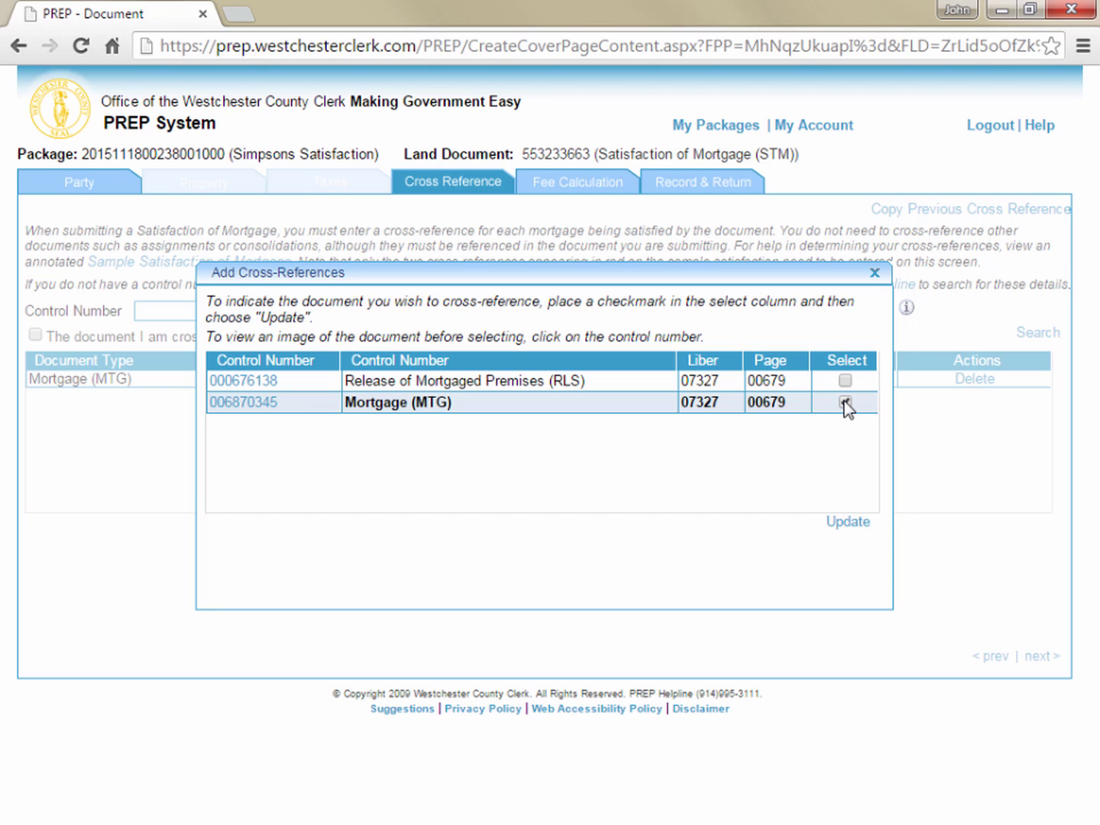
click(849, 523)
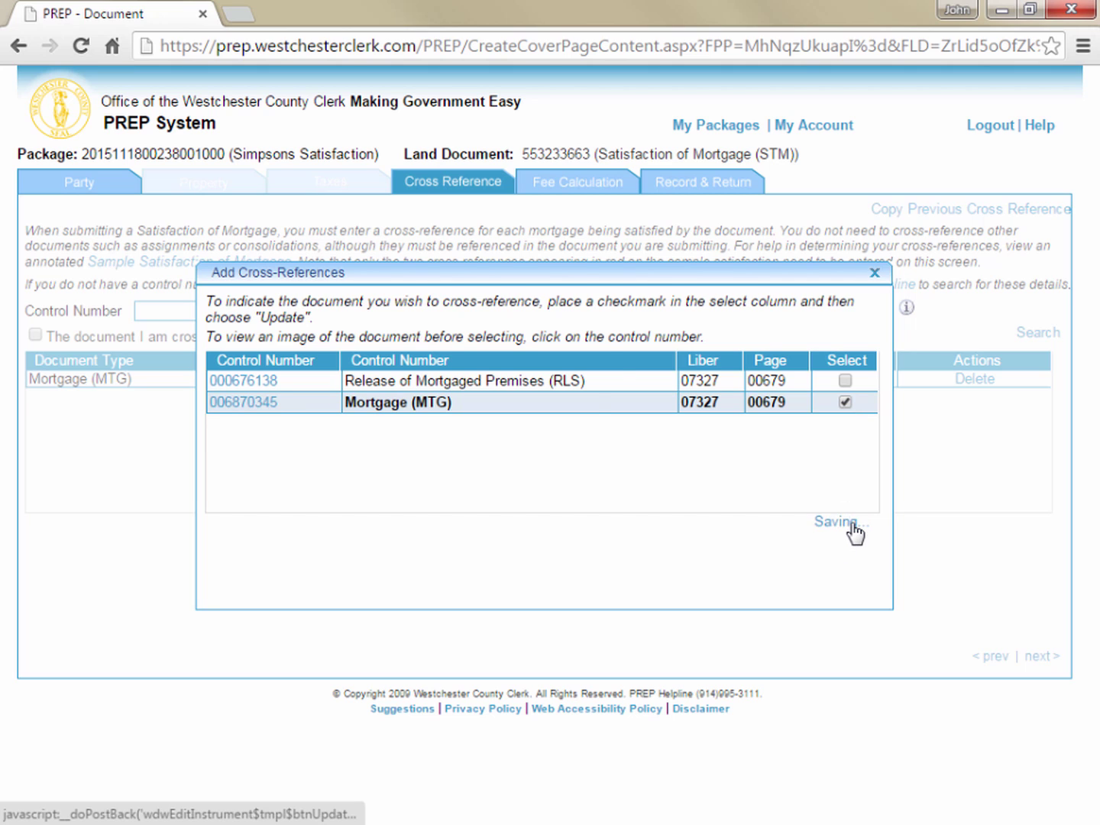
- Add the Mortgage (MTG) recorded at liber 7075, page 155 as a cross reference
click(465, 307)
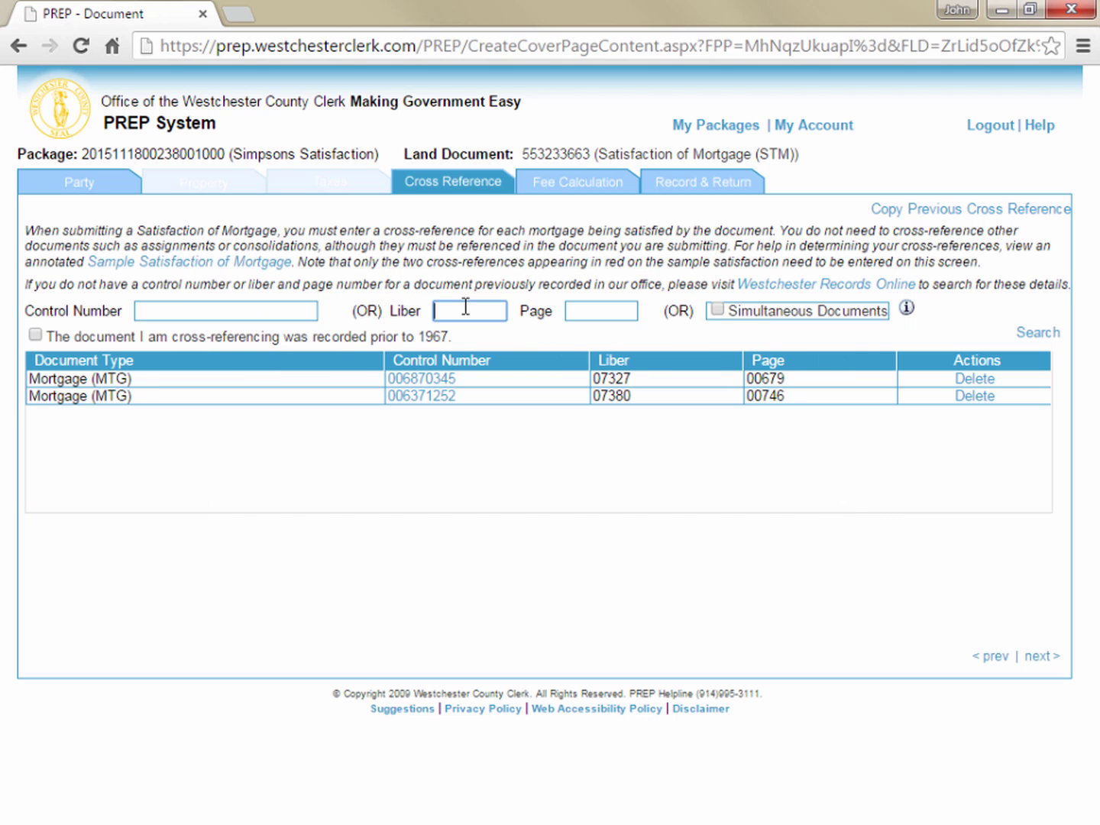
text(7075)
key(Tab)
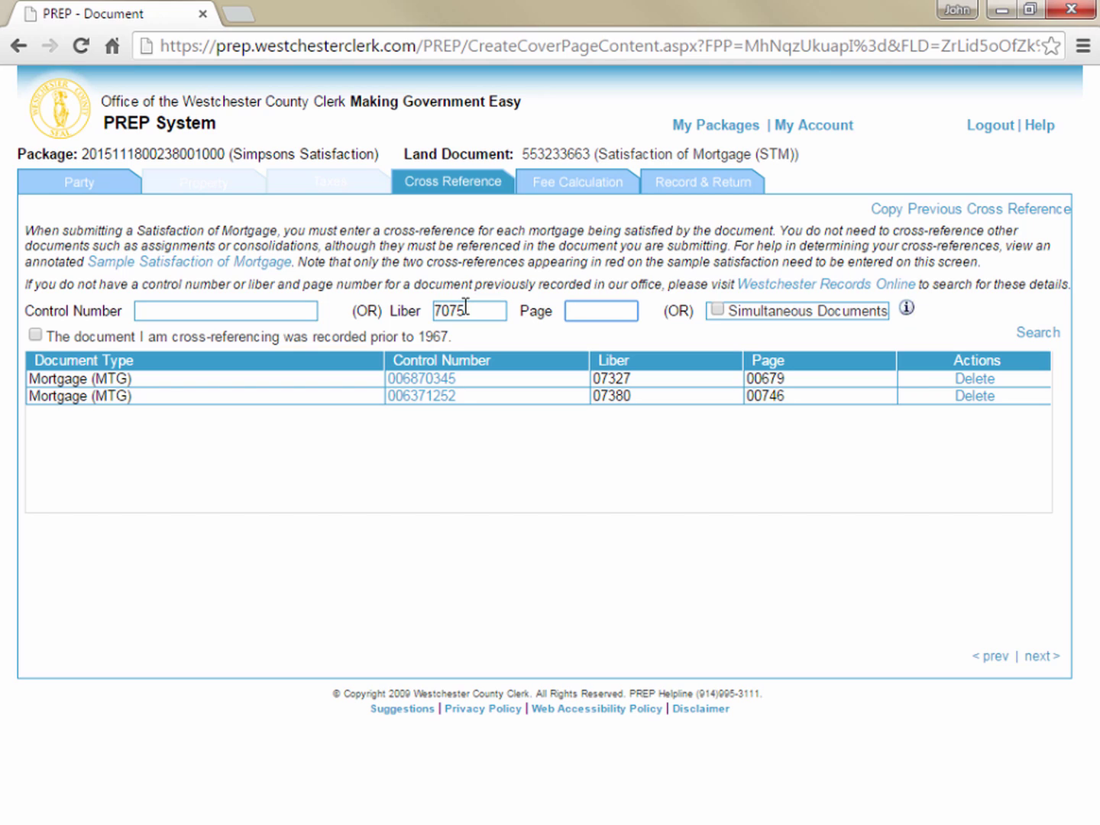
text(155)
click(1027, 334)
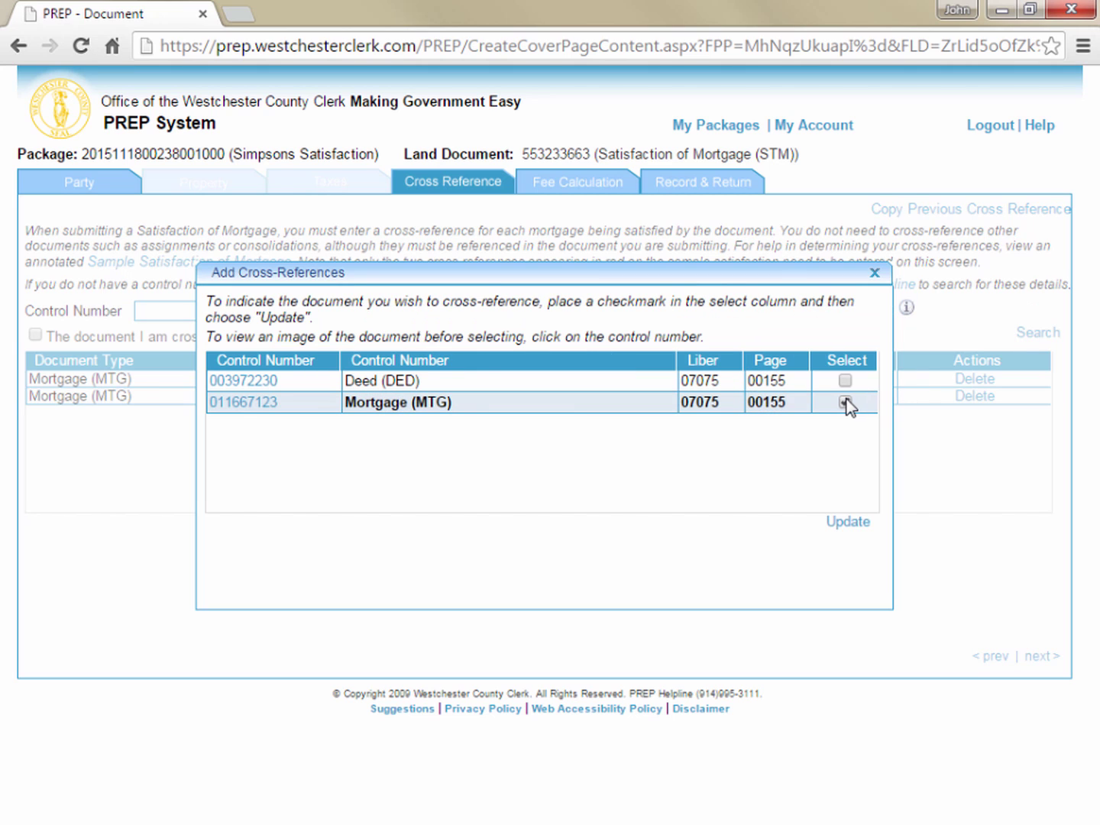
click(848, 524)
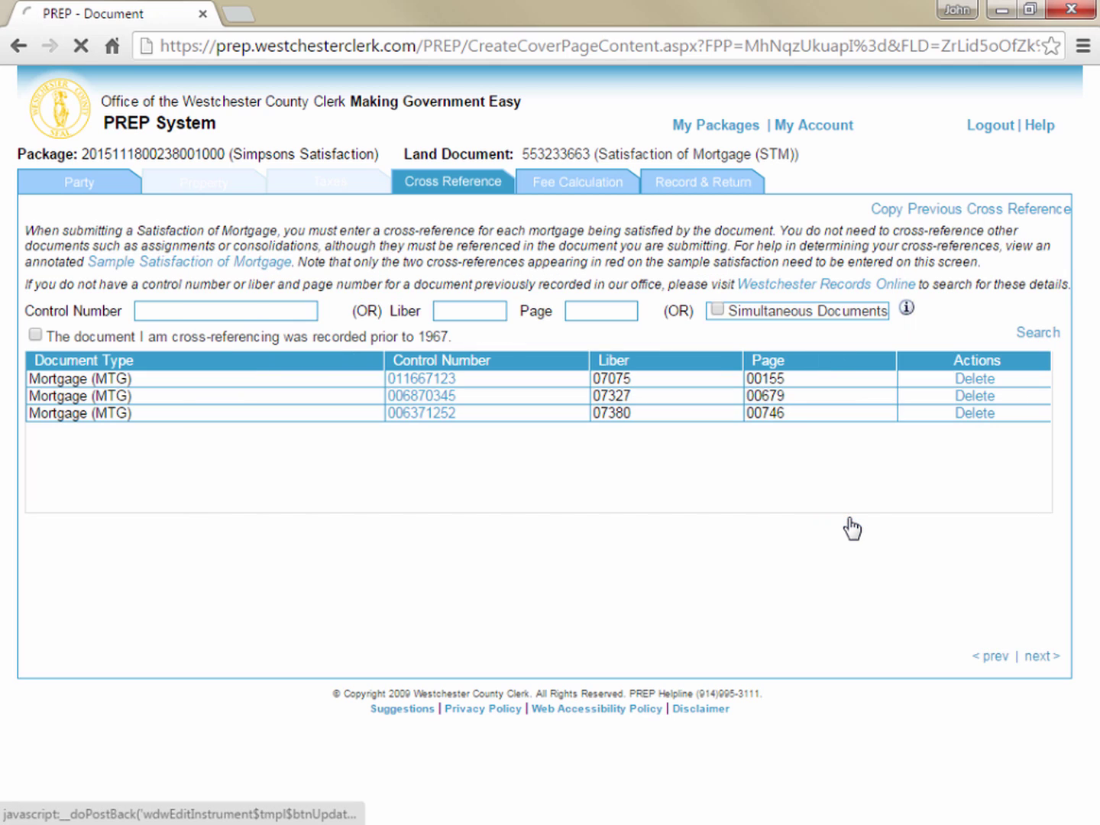
- Proceed to the fee calculation with a document page count of 1
click(1037, 658)
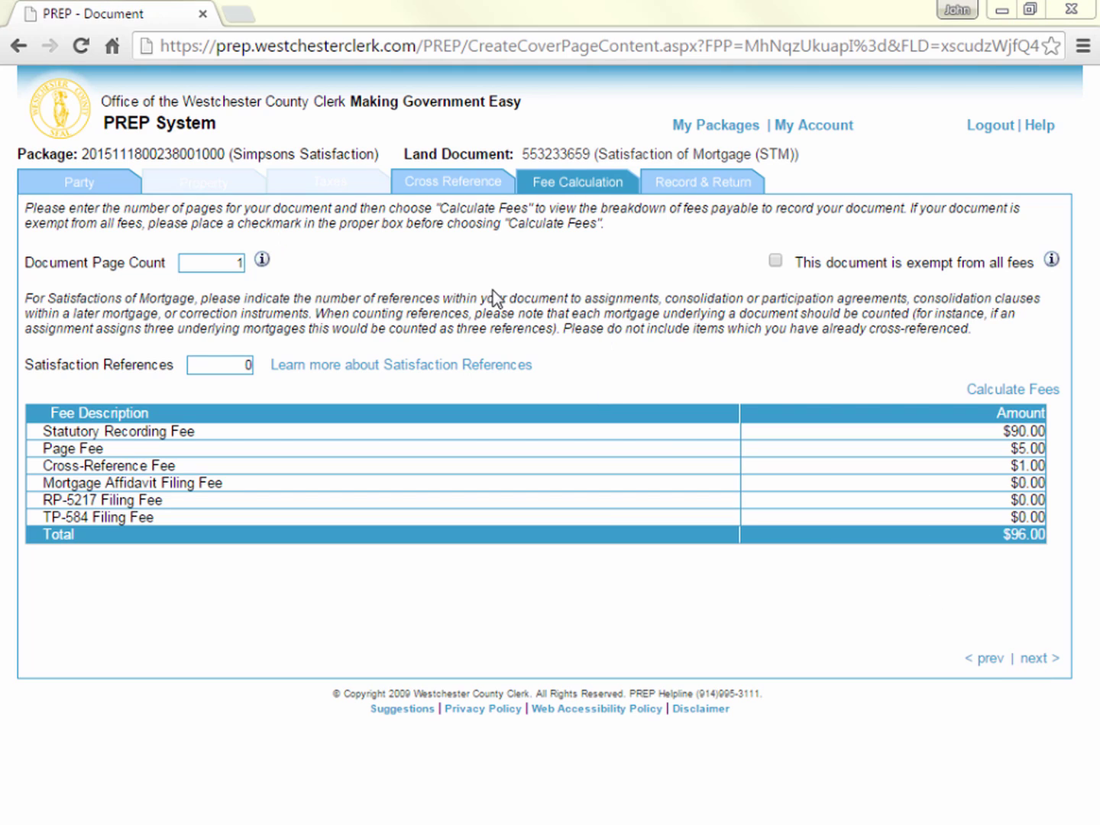
drag(239, 263, 239, 264)
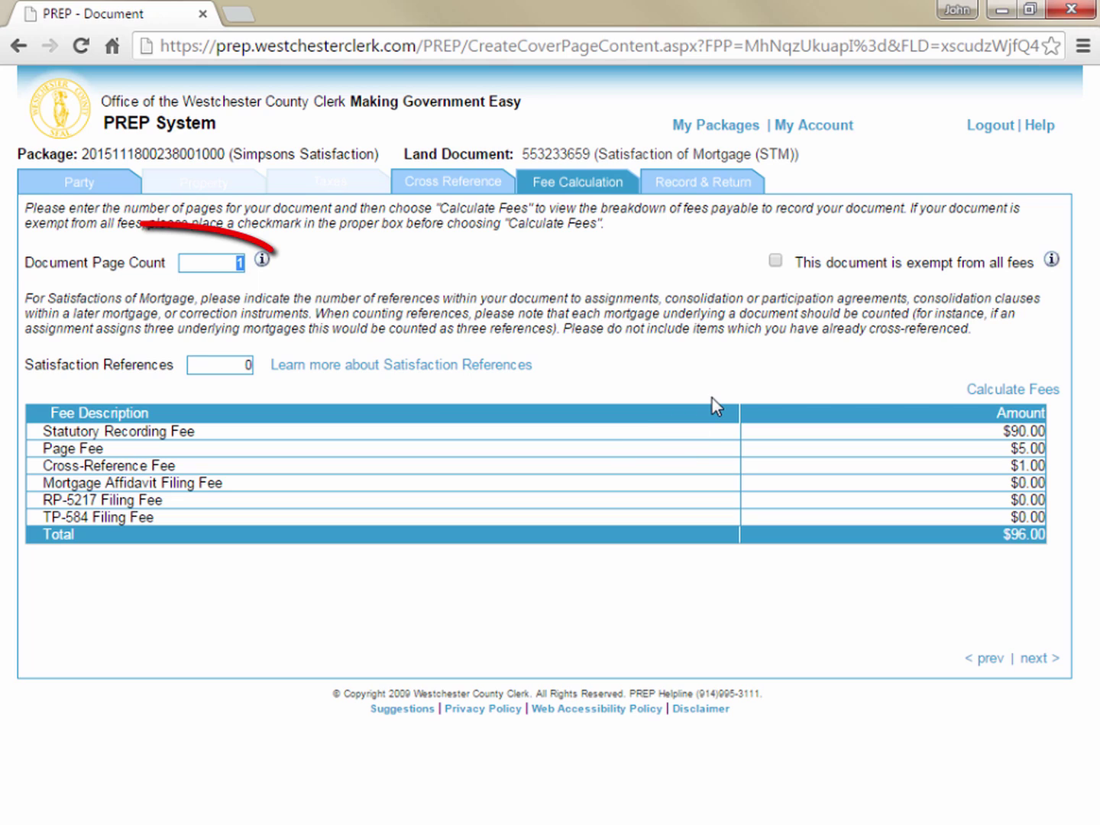
key(Right)
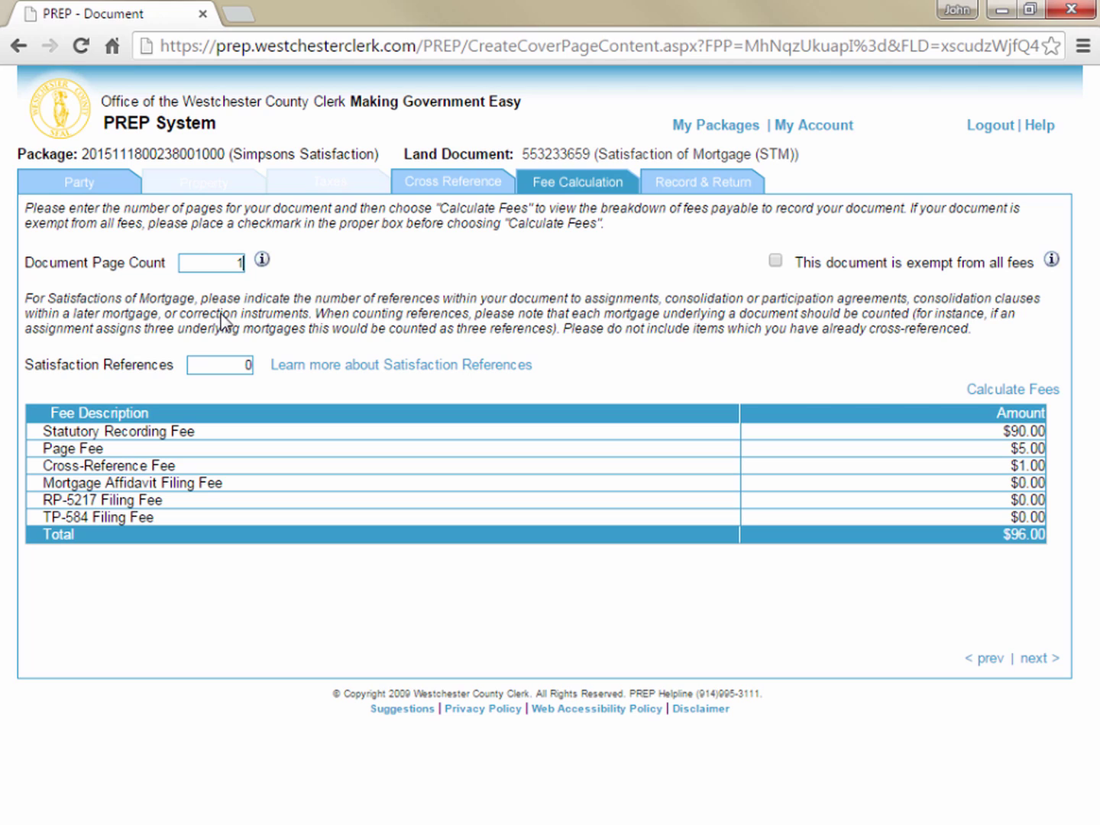
- Consult the guide on counting Satisfaction References, set their number to 9 and continue to the Record & Return details
click(225, 366)
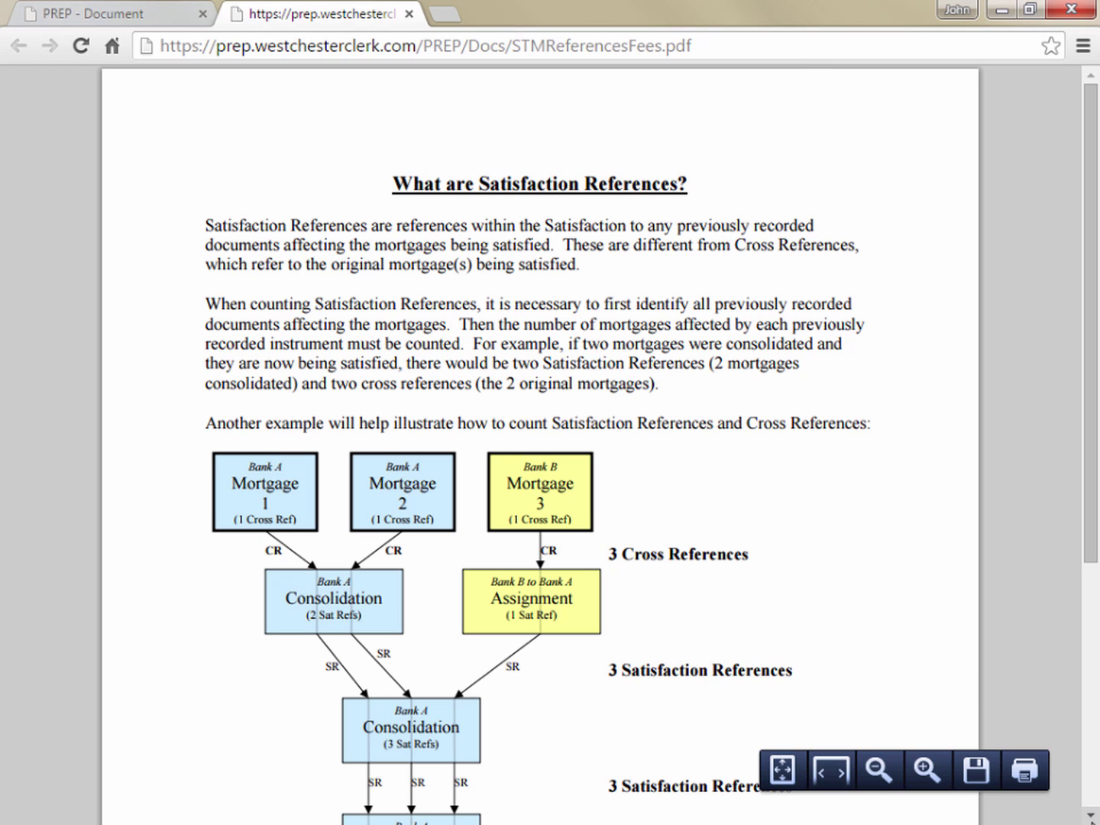
scroll(1092, 816, down, 4)
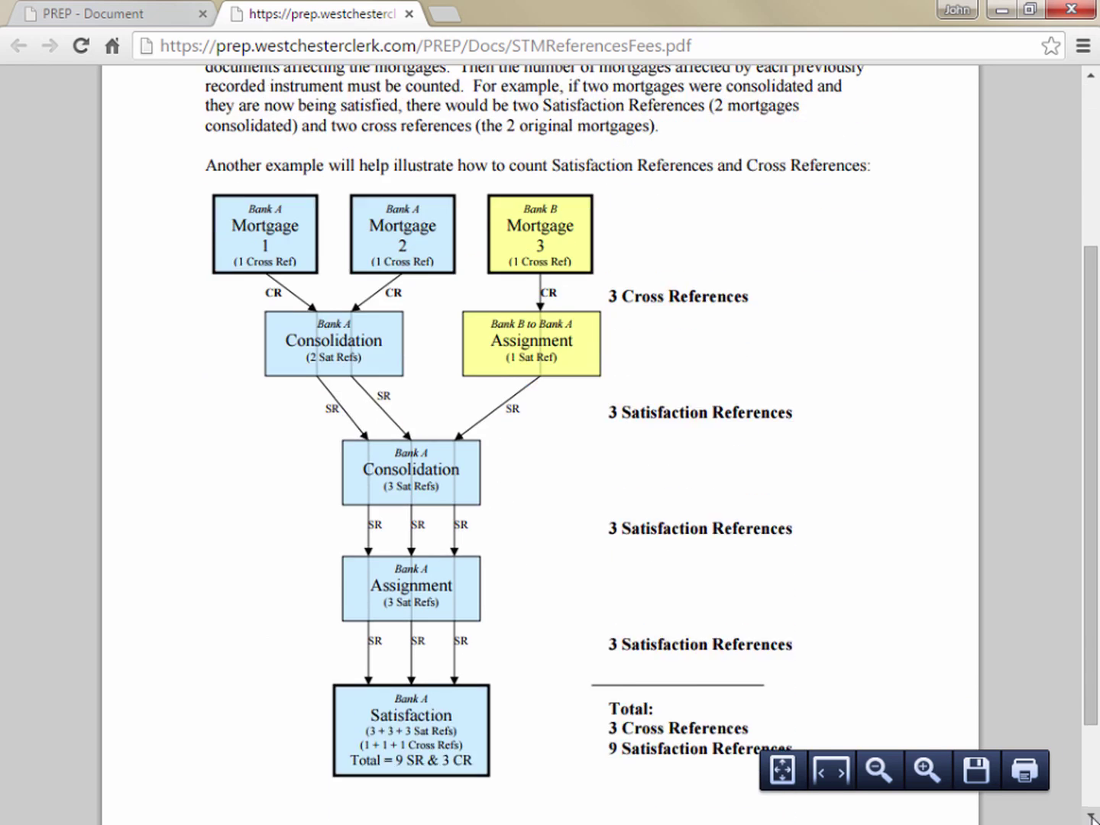
scroll(1092, 816, down, 1)
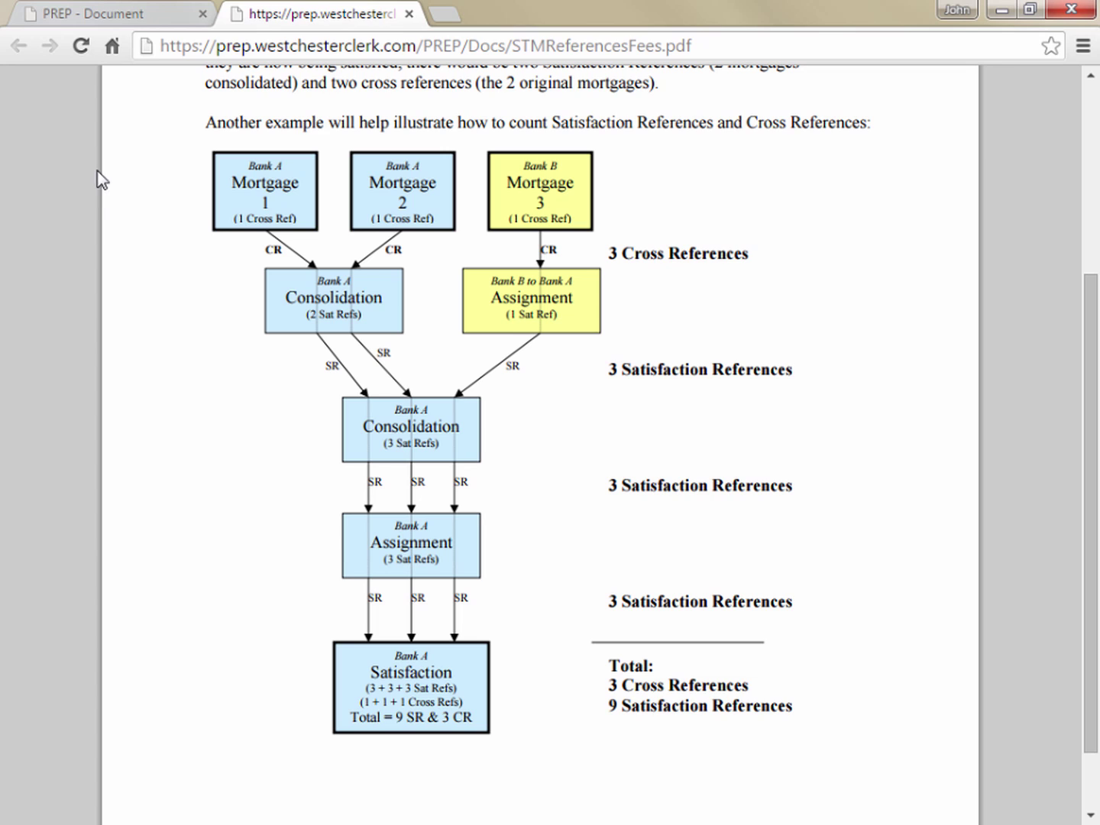
click(410, 13)
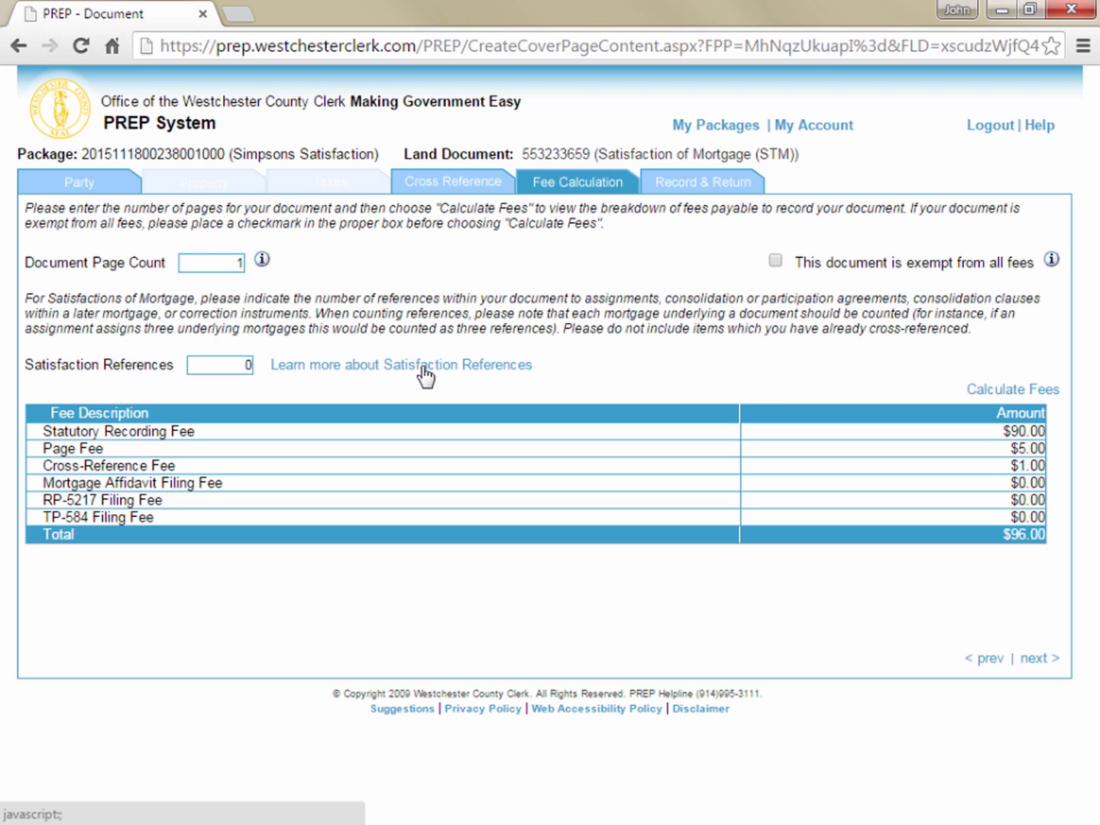
double_click(230, 363)
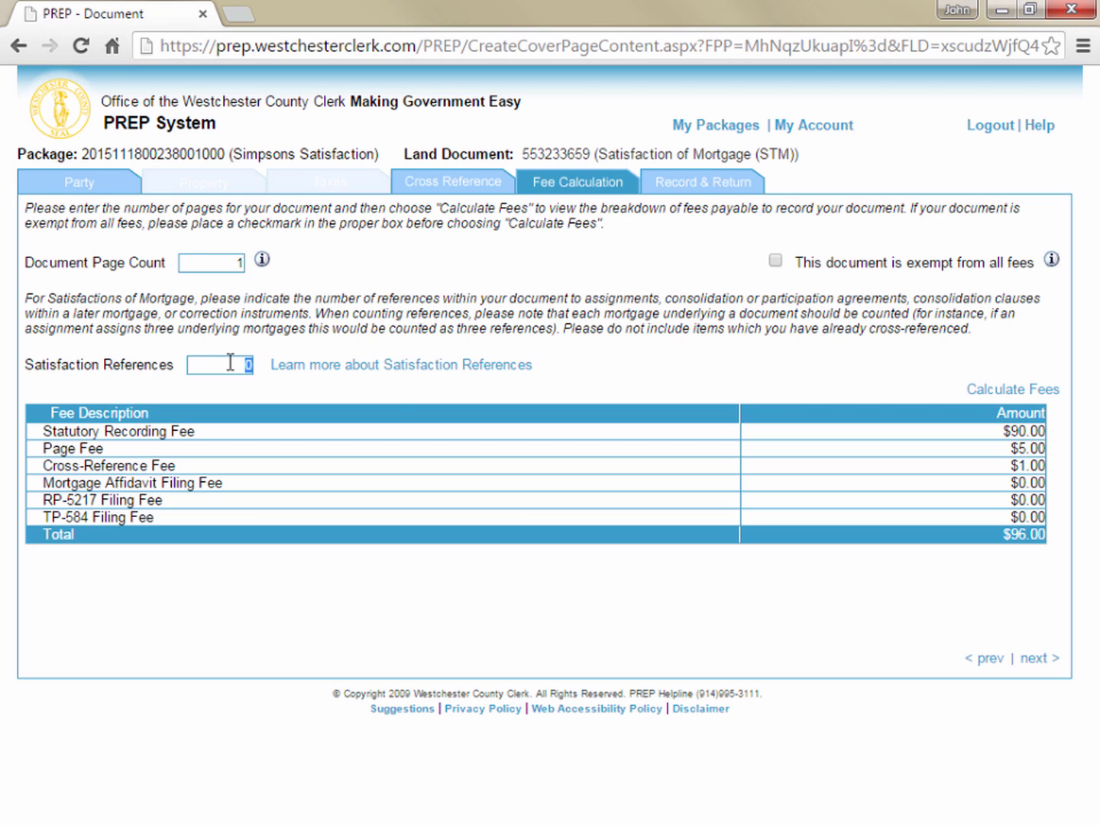
text(9)
click(1034, 660)
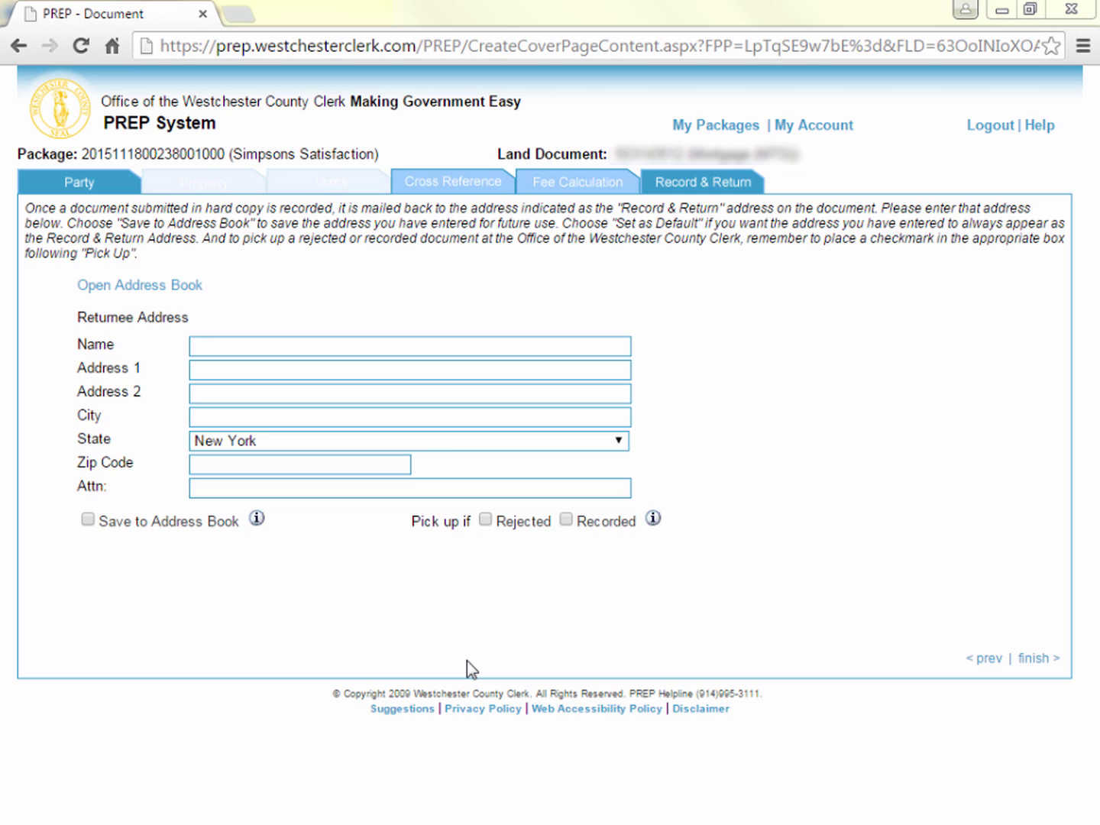
- Make Generic Title Company the default in the address book, select it as the returnee address and finish the document
click(372, 352)
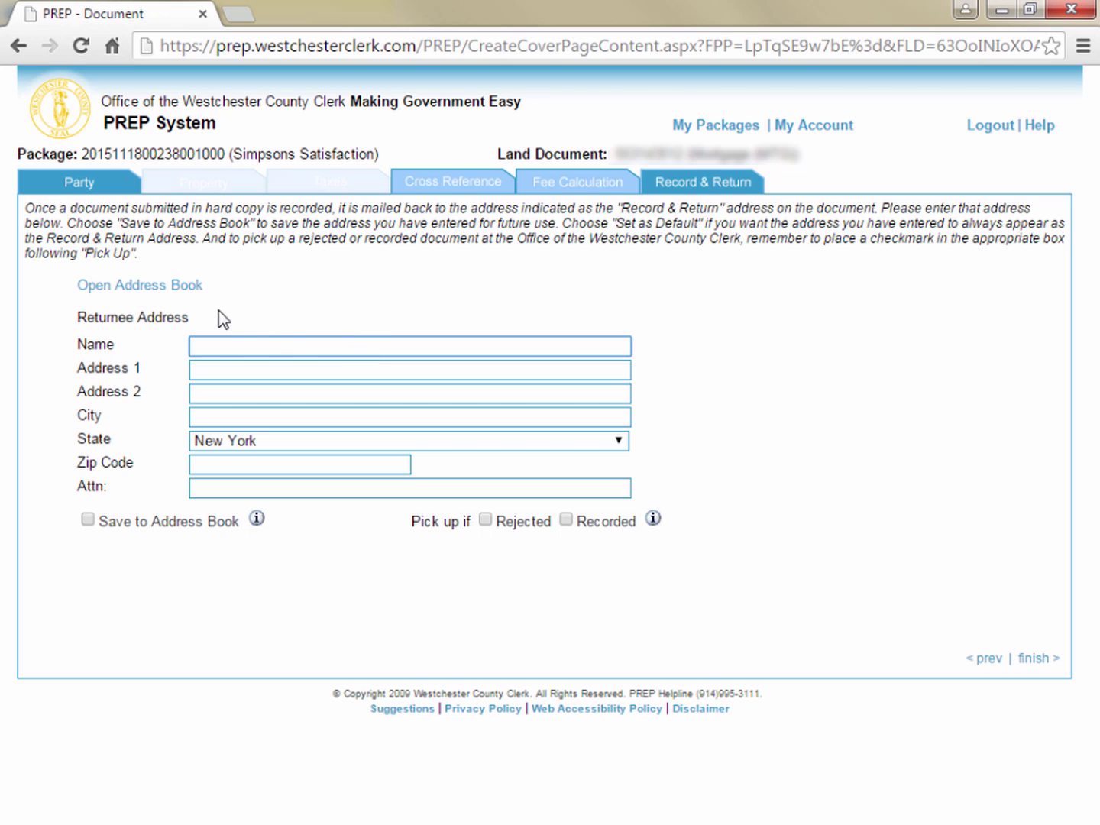
click(181, 296)
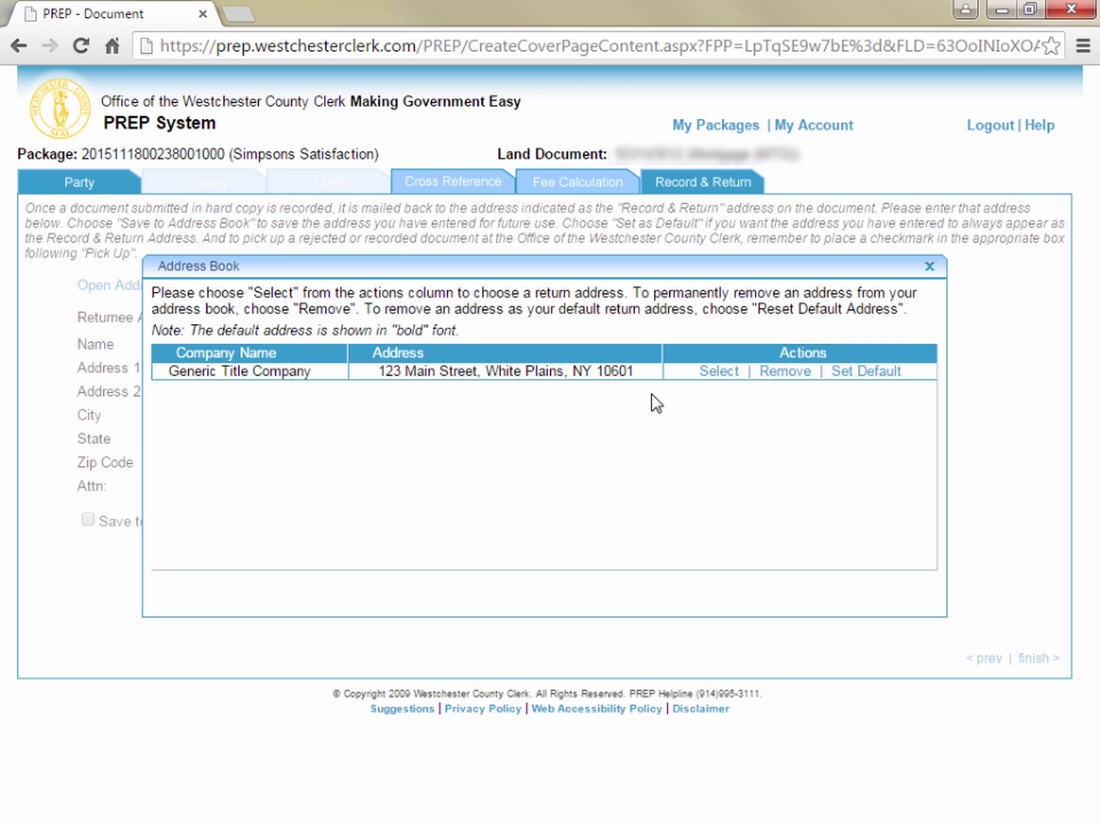
click(869, 374)
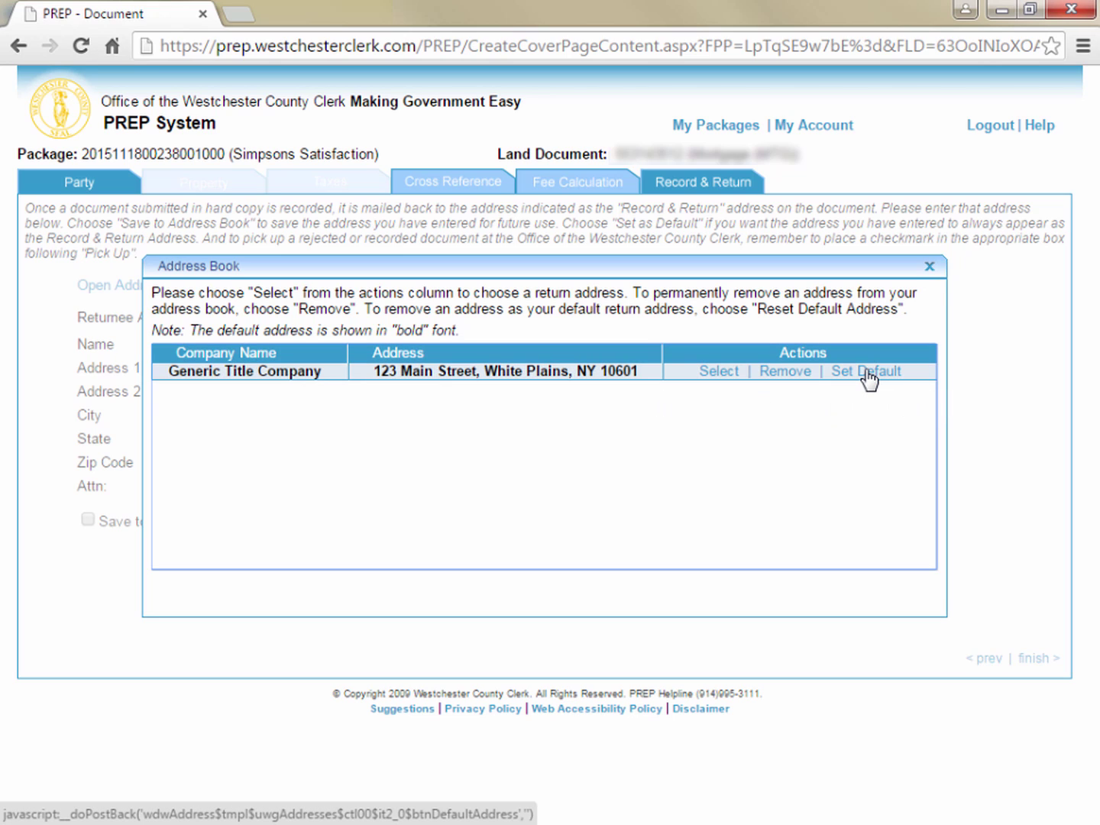
click(711, 372)
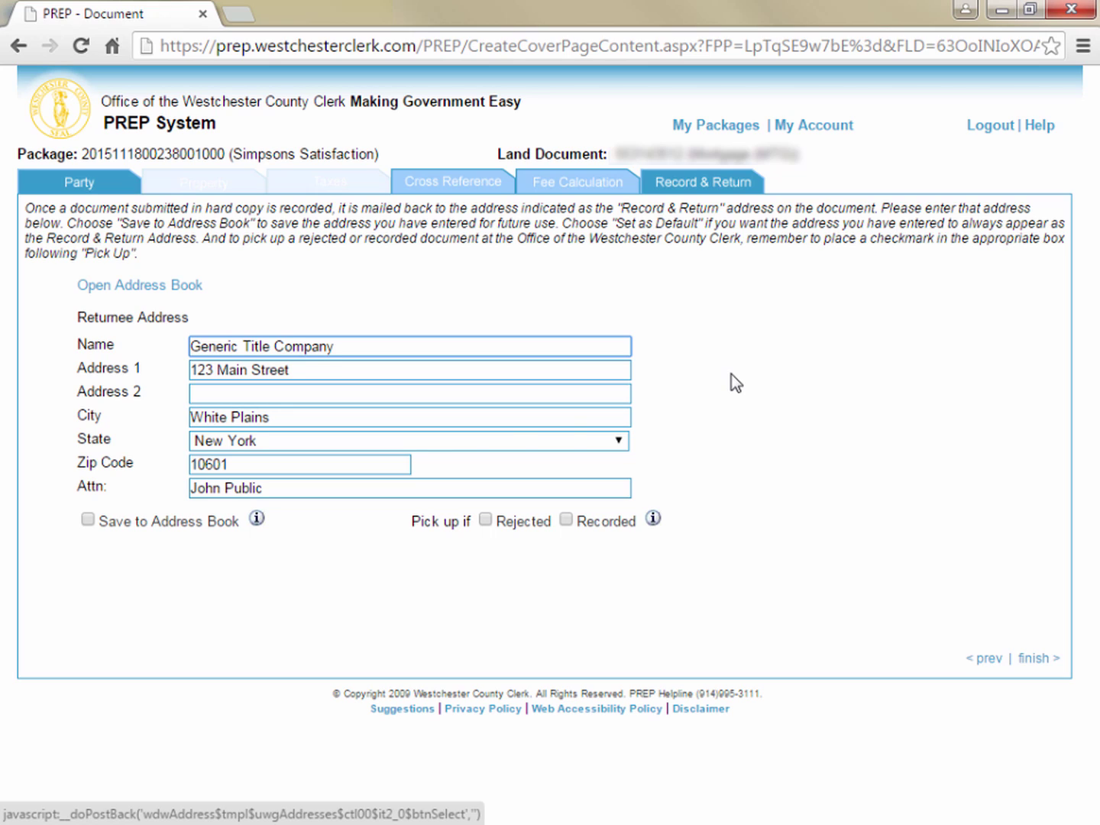
click(88, 521)
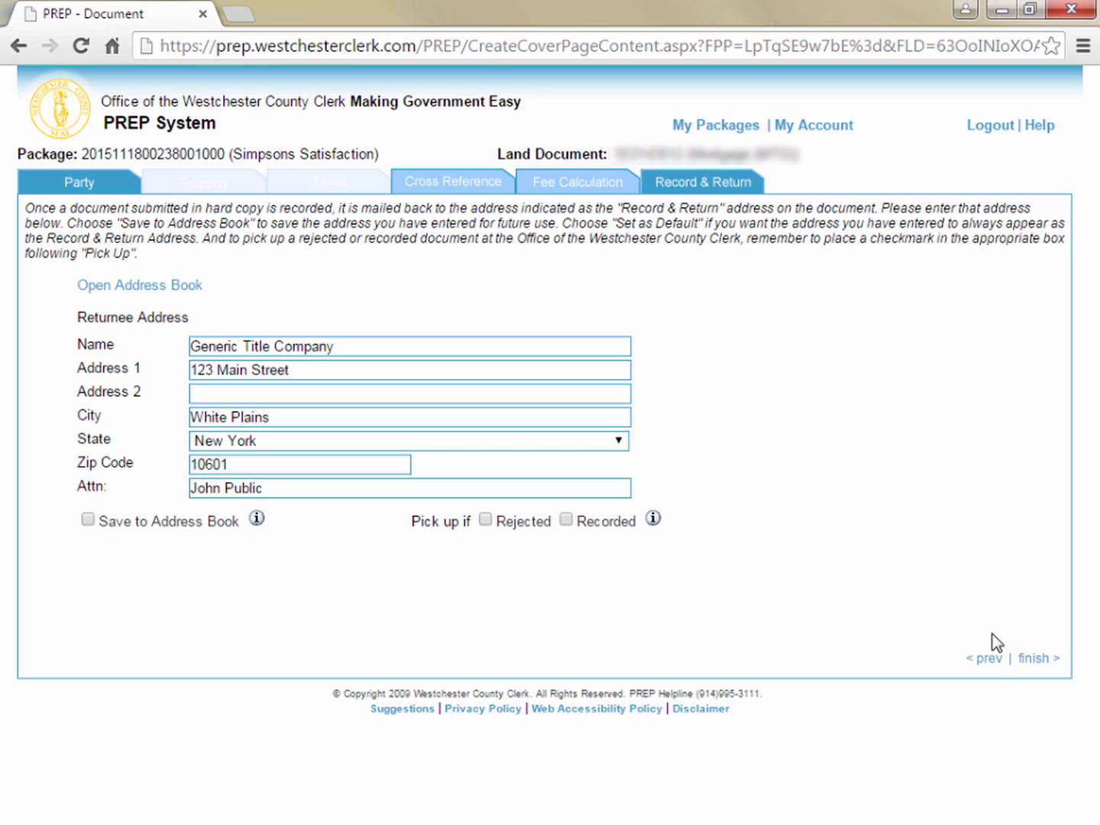
click(1031, 662)
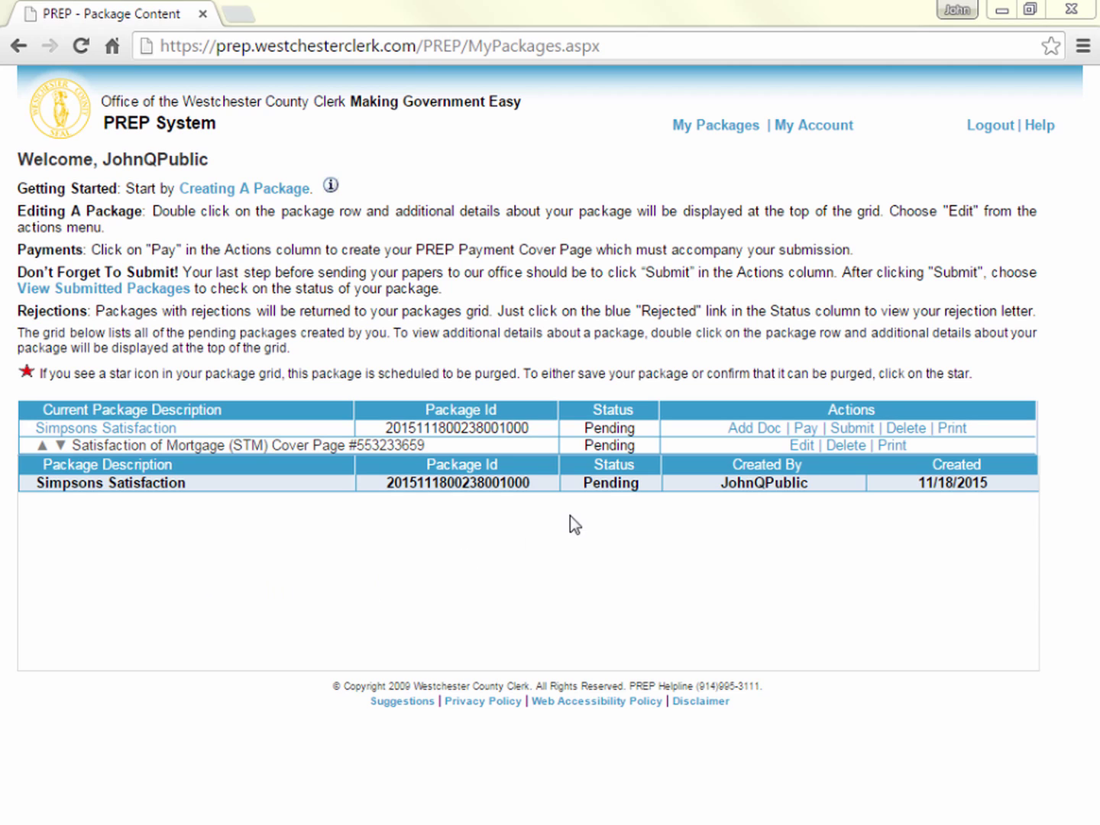
- Add a $105.50 payment for Fees as Check, Attorney Escrow or IOLA with check number 12345, and return to the package details
click(806, 429)
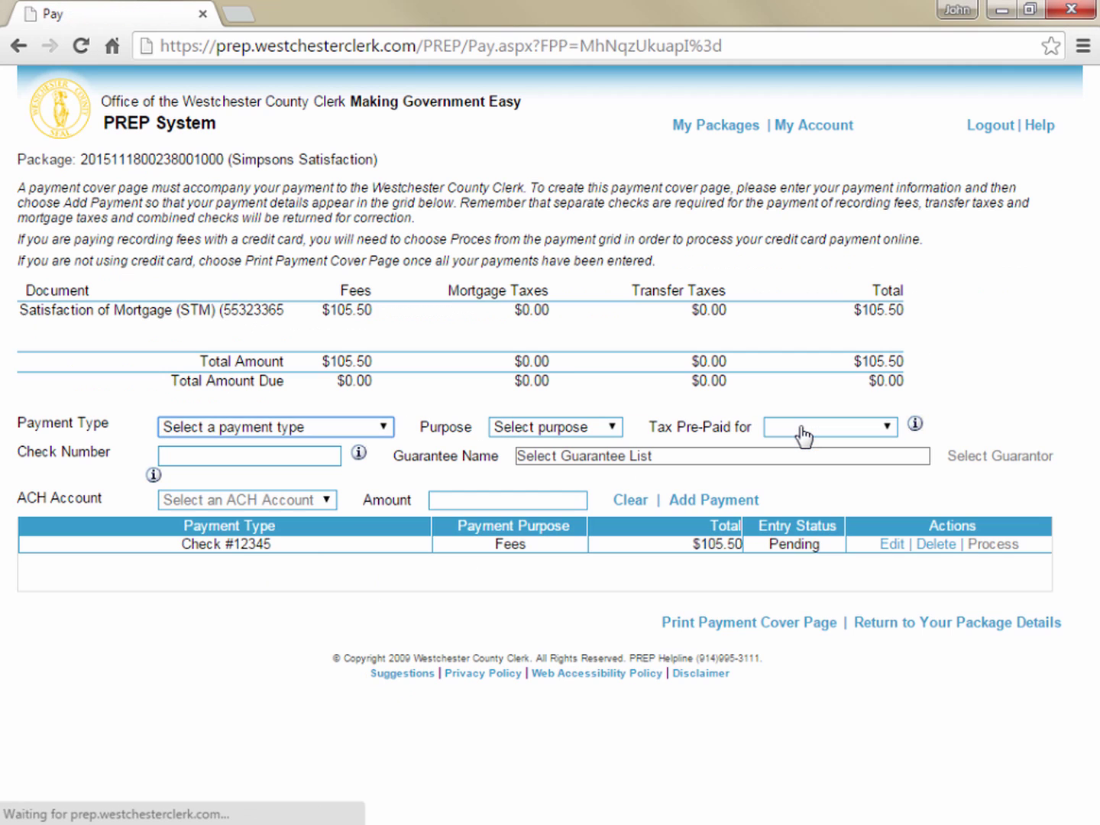
click(322, 426)
click(328, 473)
click(314, 454)
text(12345)
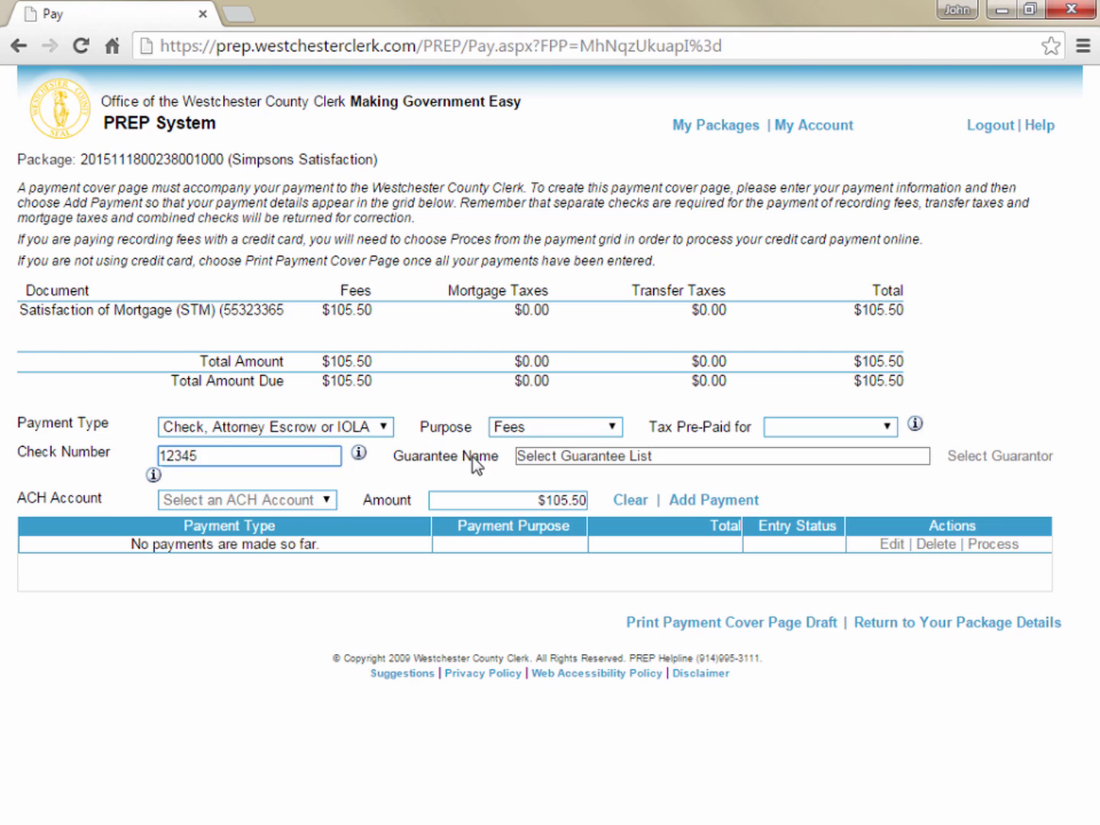
click(713, 499)
click(906, 621)
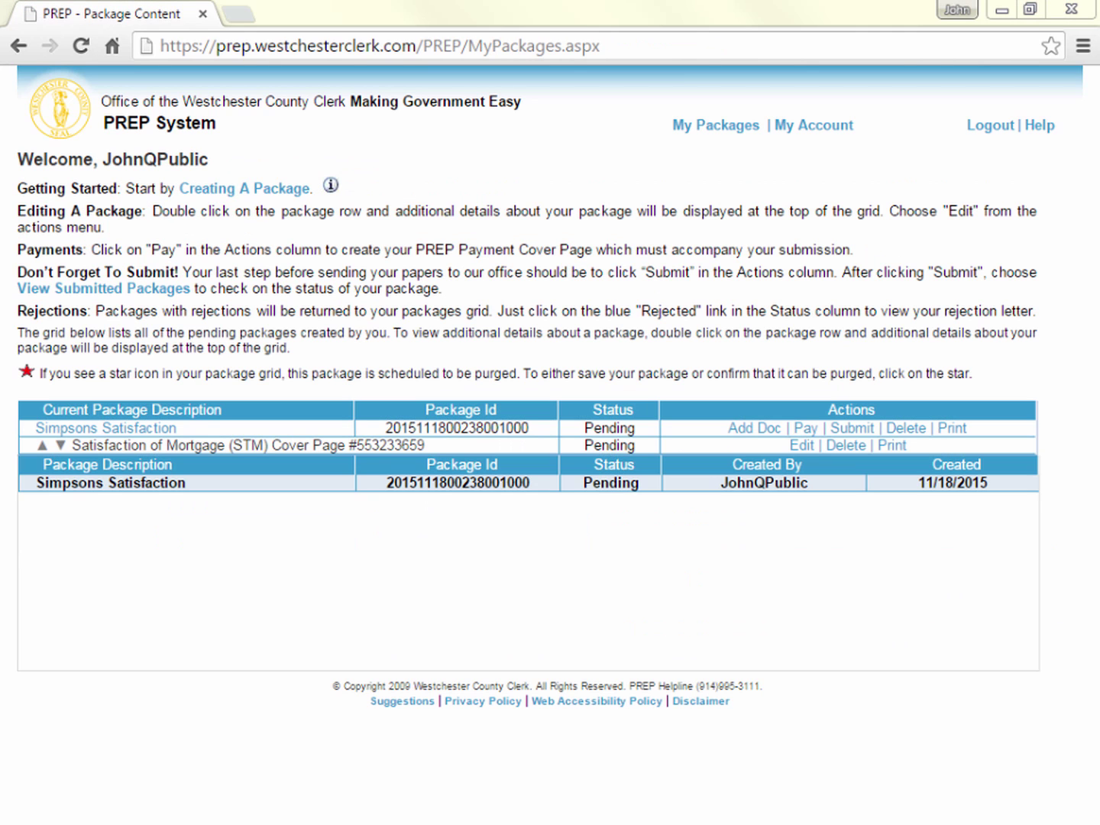
- Print the package's payment sheet and Satisfaction of Mortgage cover page together, and submit the package to the County Clerk
click(960, 434)
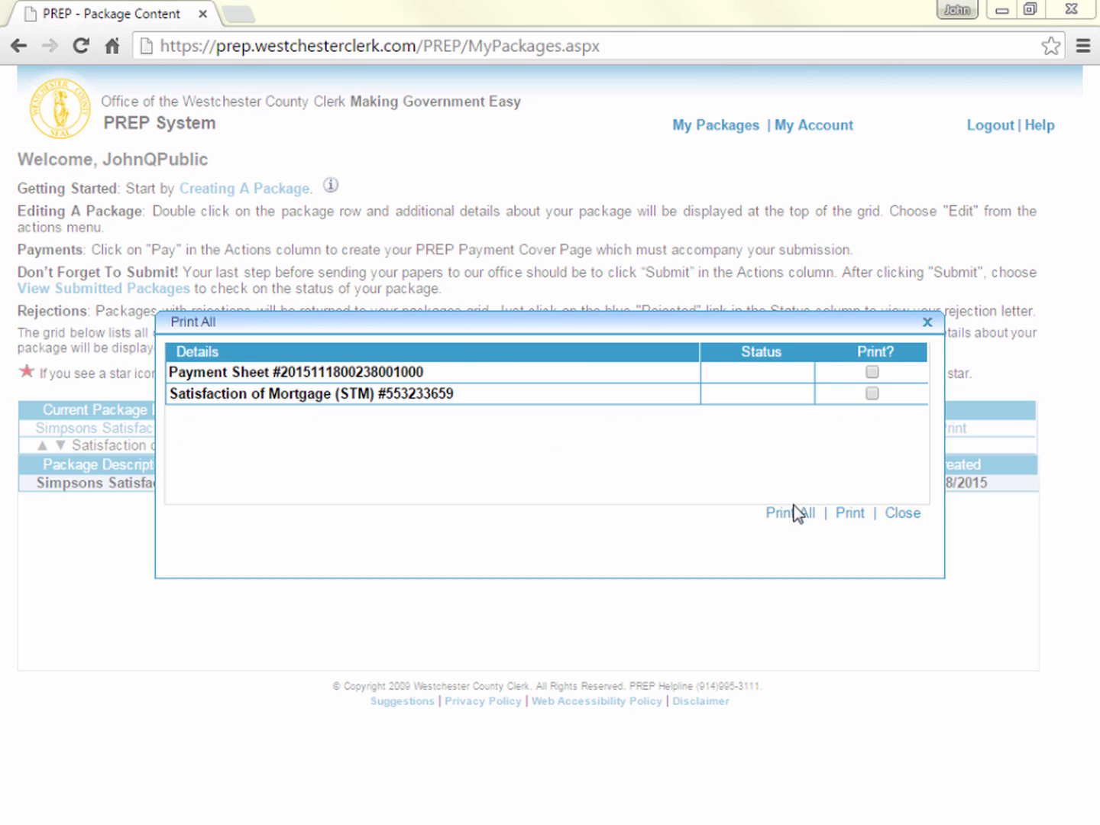
click(794, 513)
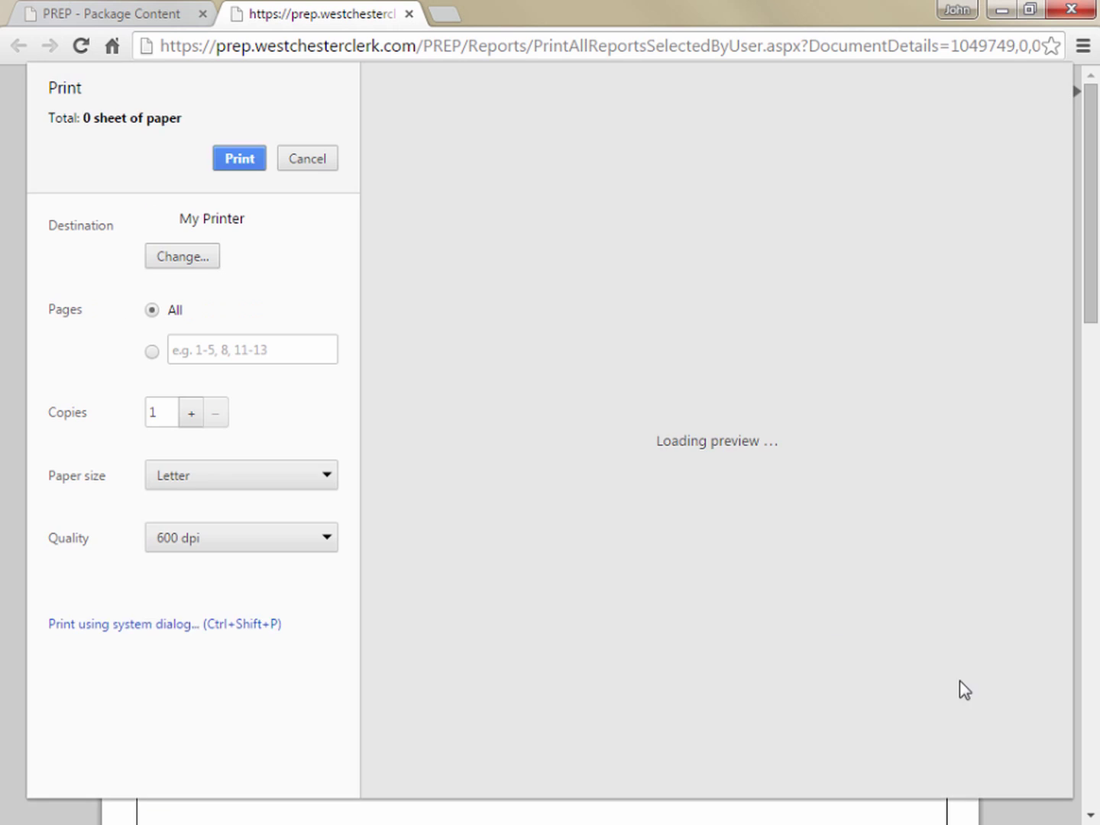
click(243, 160)
click(409, 13)
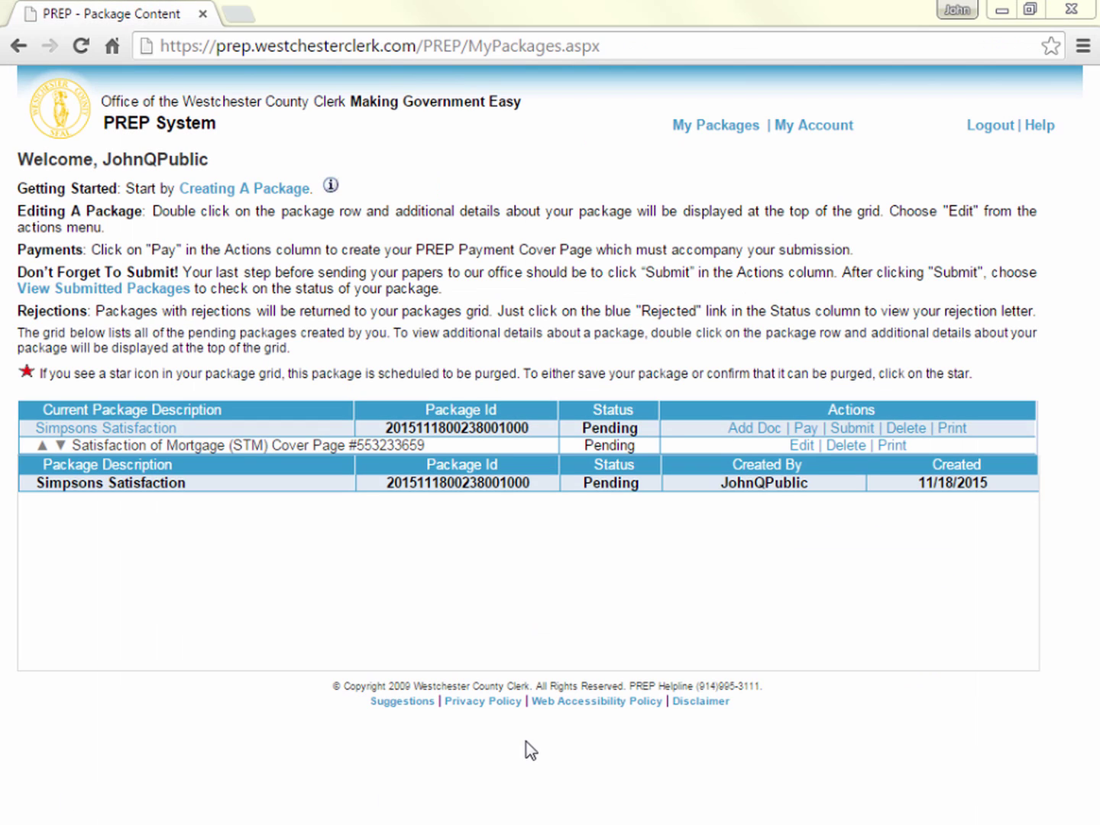
click(848, 431)
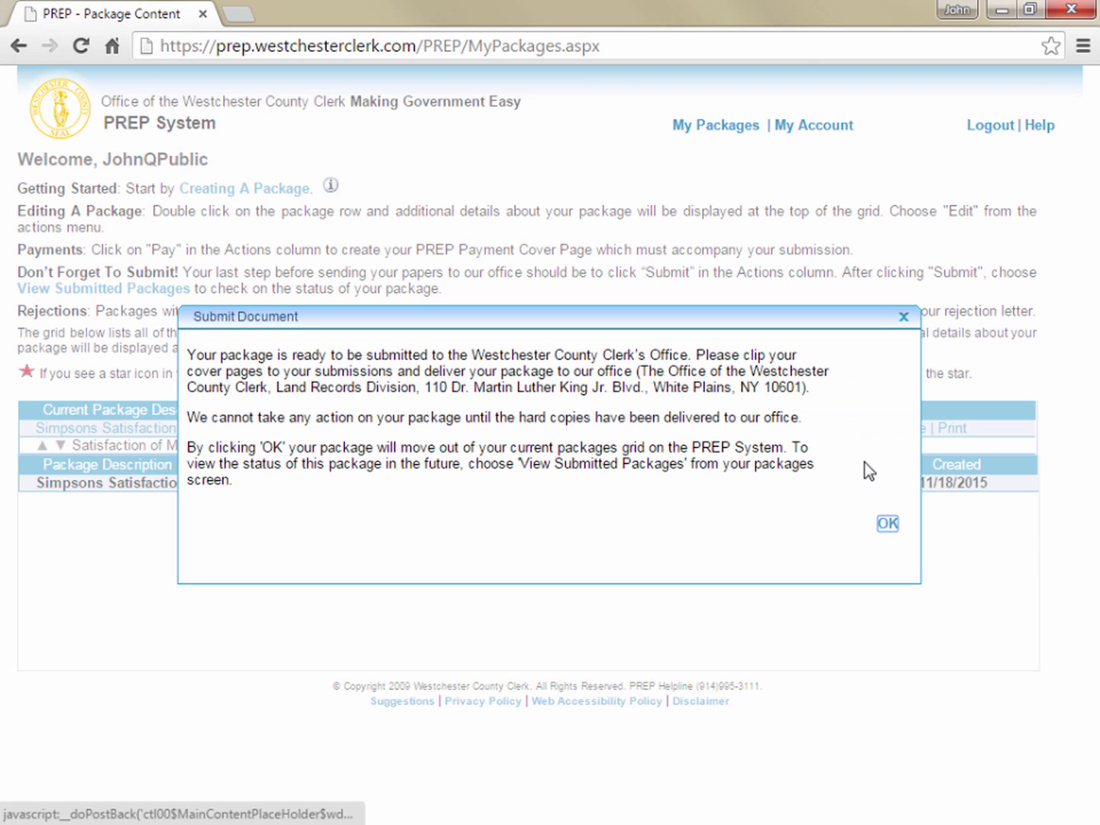
click(889, 526)
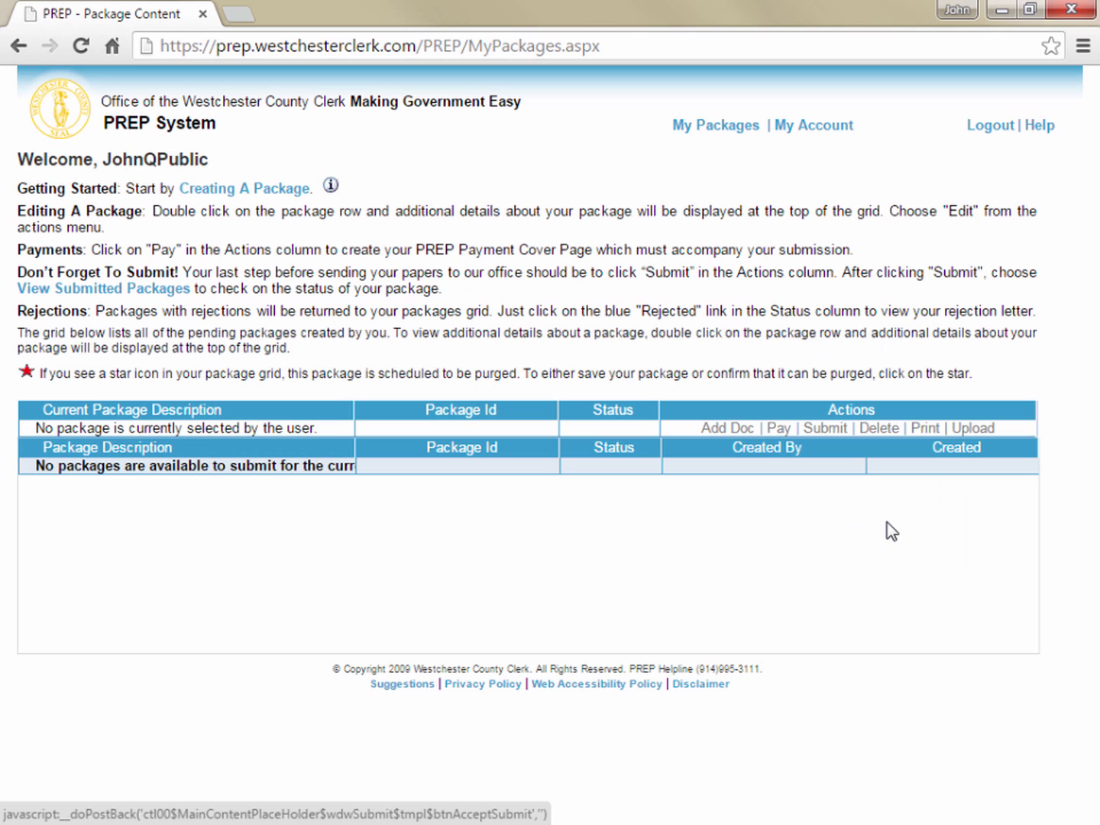